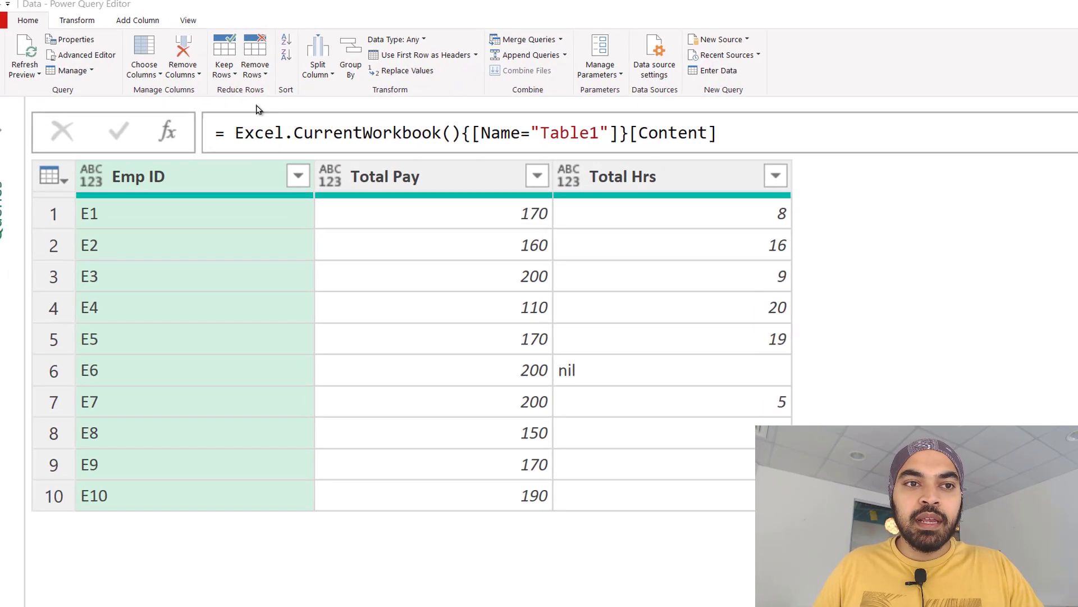
Step: Add a custom column that divides Total Pay by Total Hrs
left_click(138, 20)
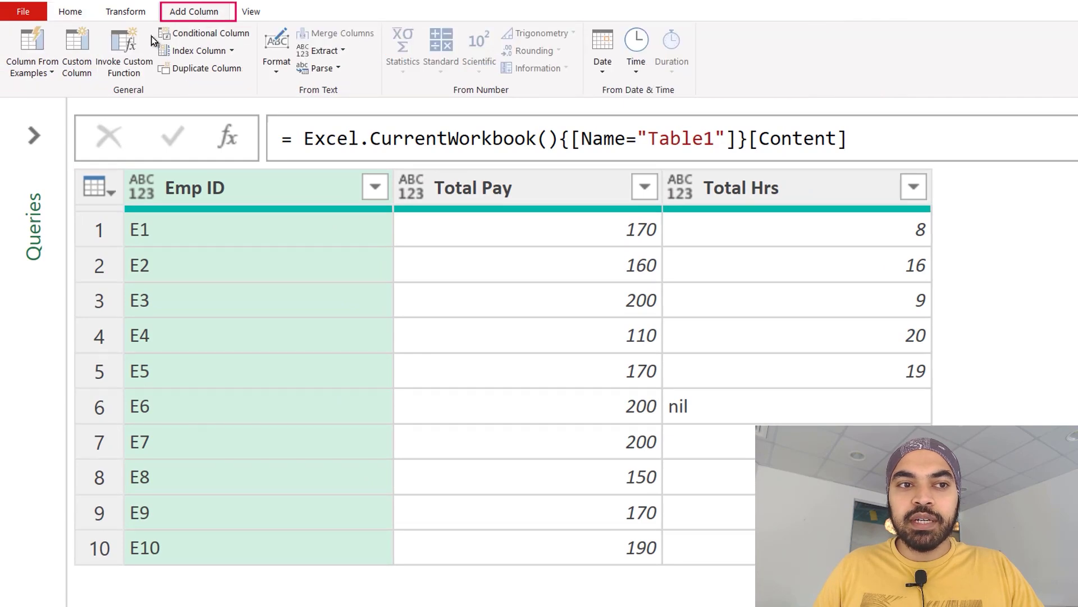
left_click(76, 64)
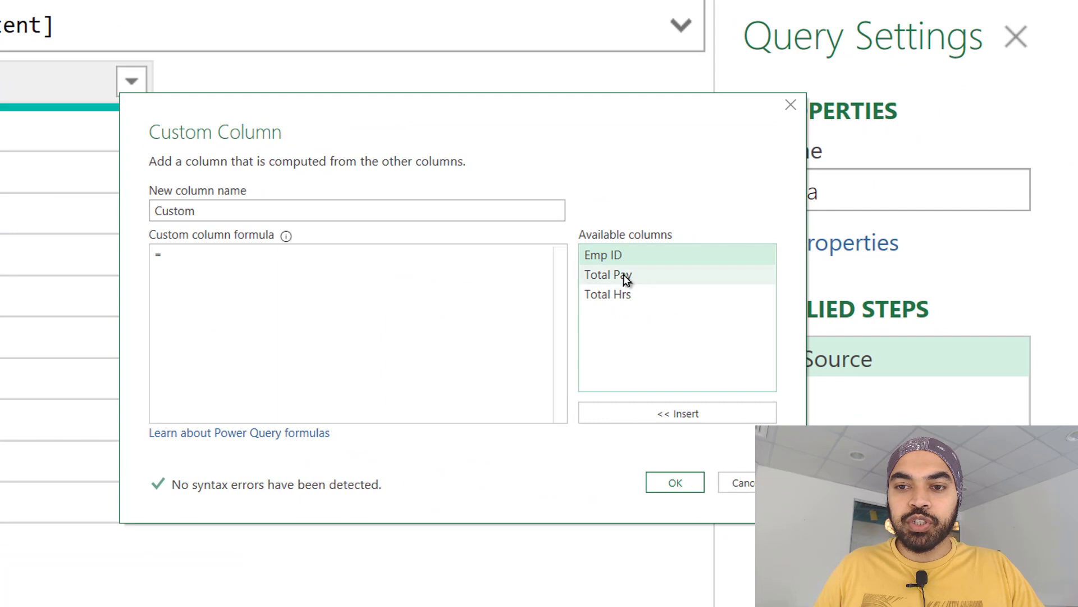
double_click(624, 274)
type("/")
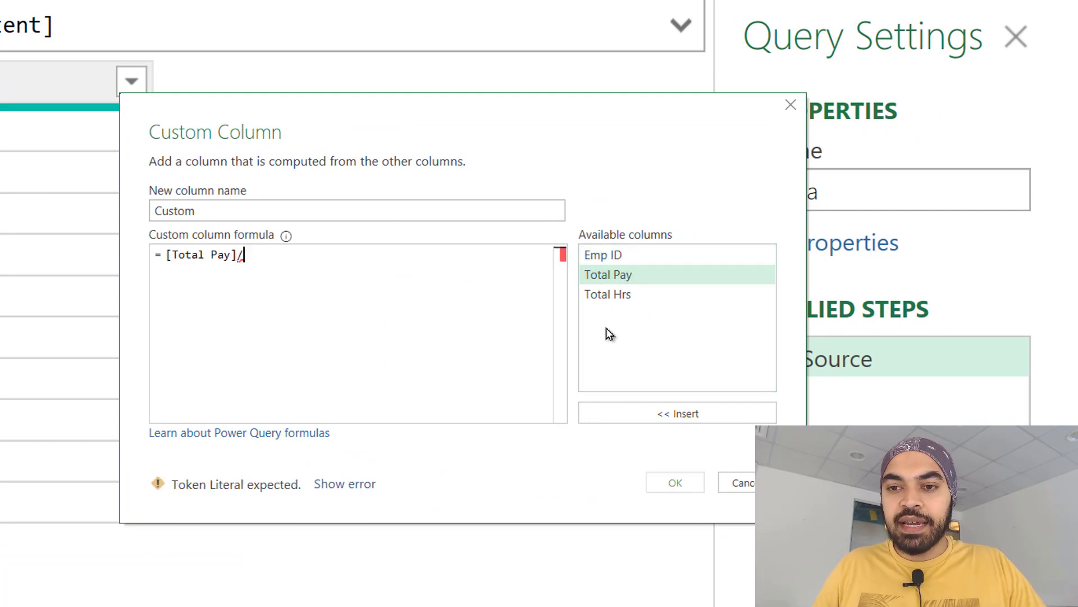
double_click(637, 293)
left_click(672, 483)
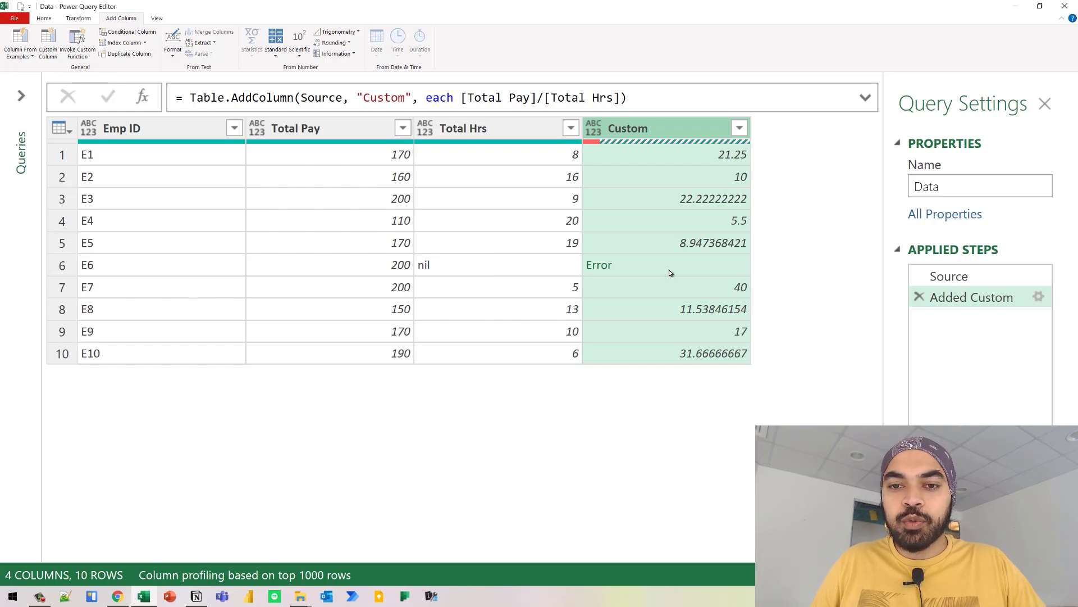
Step: Reopen the custom column's definition and insert try in front of [Total Pay]/[Total Hrs] in its formula
left_click(1038, 297)
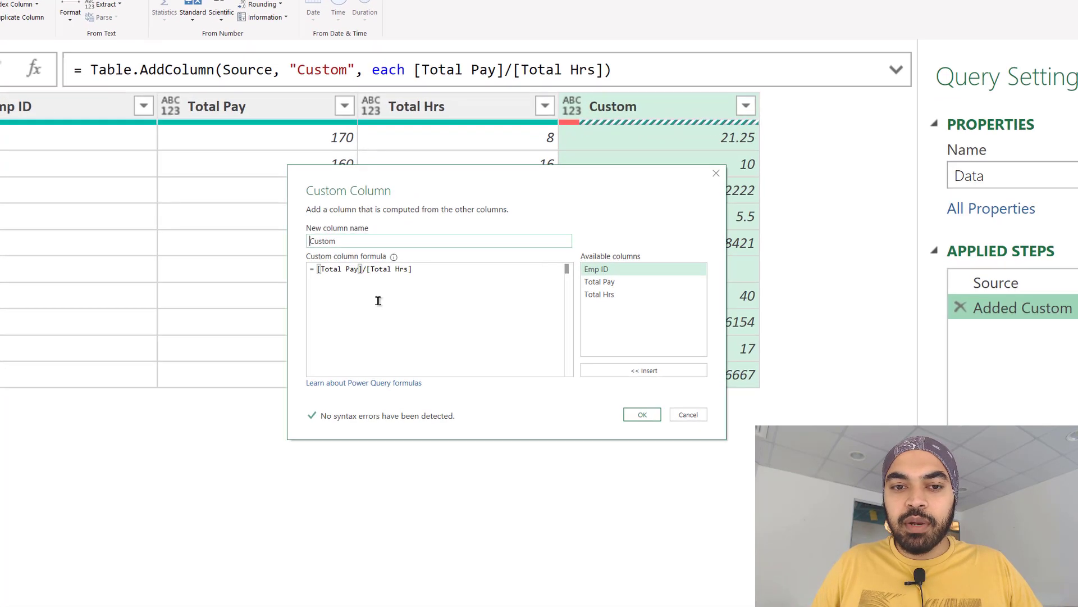
left_click(297, 286)
key("Left")
key("Left")
key("Left")
key("Left")
key("Left")
key("Left")
key("Left")
key("Left")
key("Left")
key("Left")
key("Left")
key("Left")
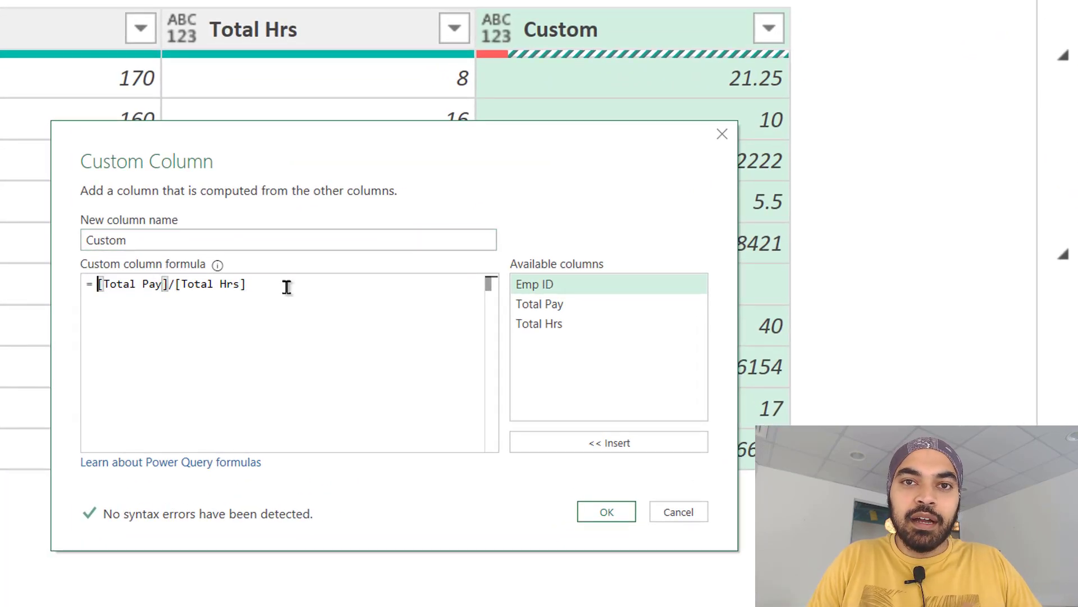
type("try")
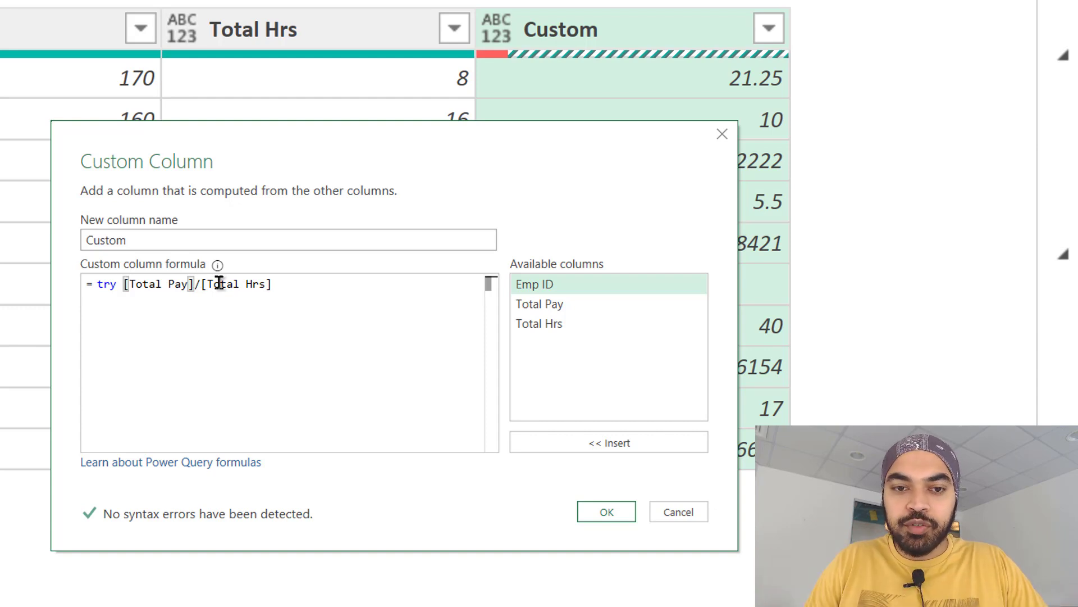
Step: Append otherwise null to the end of the custom column formula, apply it, and compare the result with the Source step
key("ctrl+Right")
key("ctrl+Right")
key("ctrl+Right")
key("ctrl+Right")
key("ctrl+Right")
key("ctrl+Right")
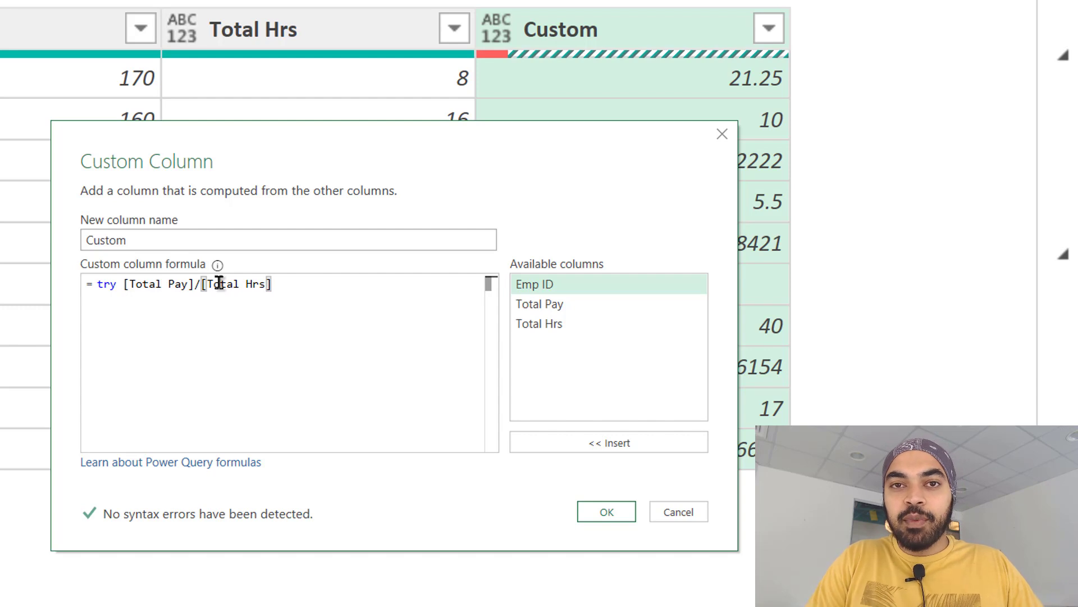
type("otherwise ")
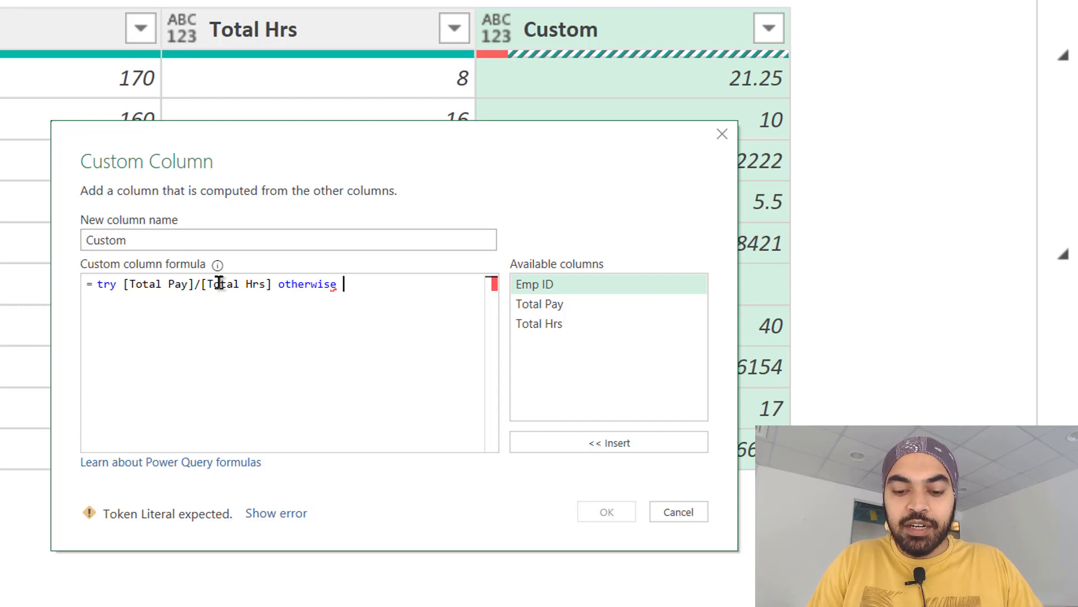
type("null")
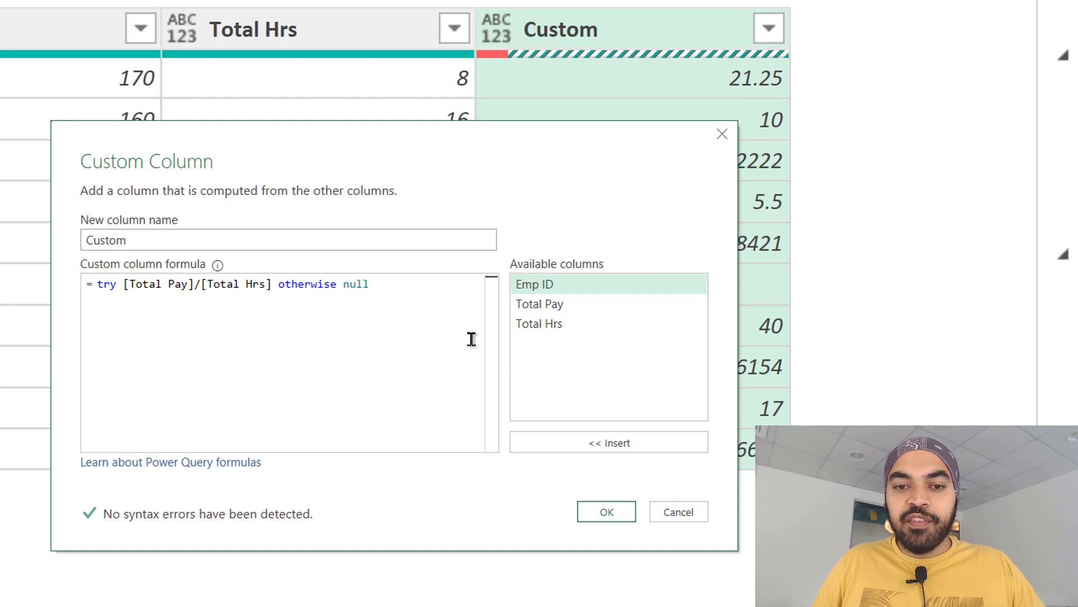
left_click(608, 514)
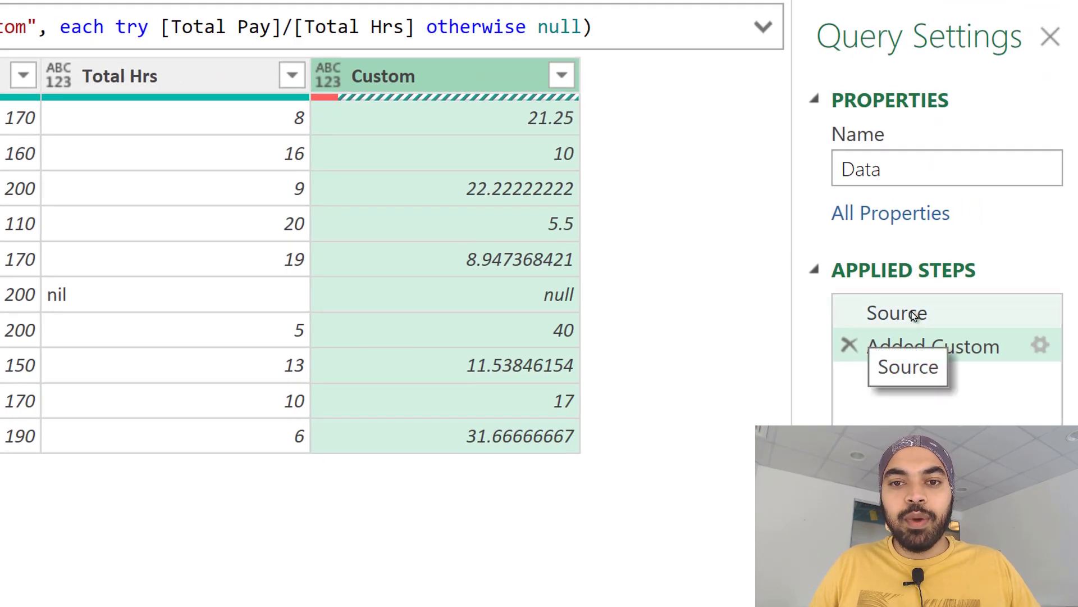
left_click(913, 314)
left_click(915, 347)
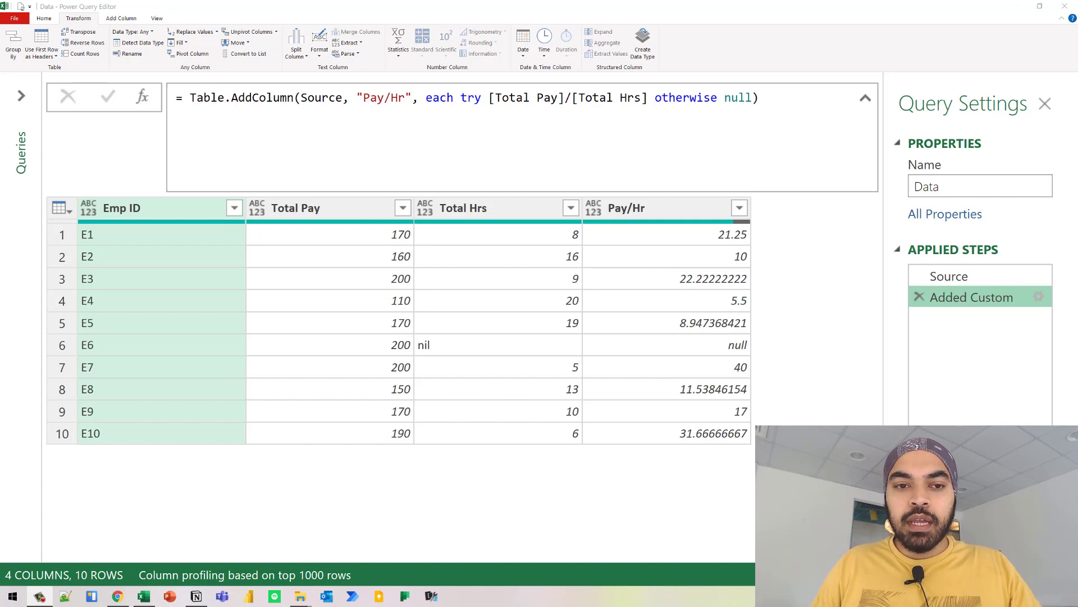
Step: Detect the data types of all columns, and remove the Pay/Hr column
key("ctrl+a")
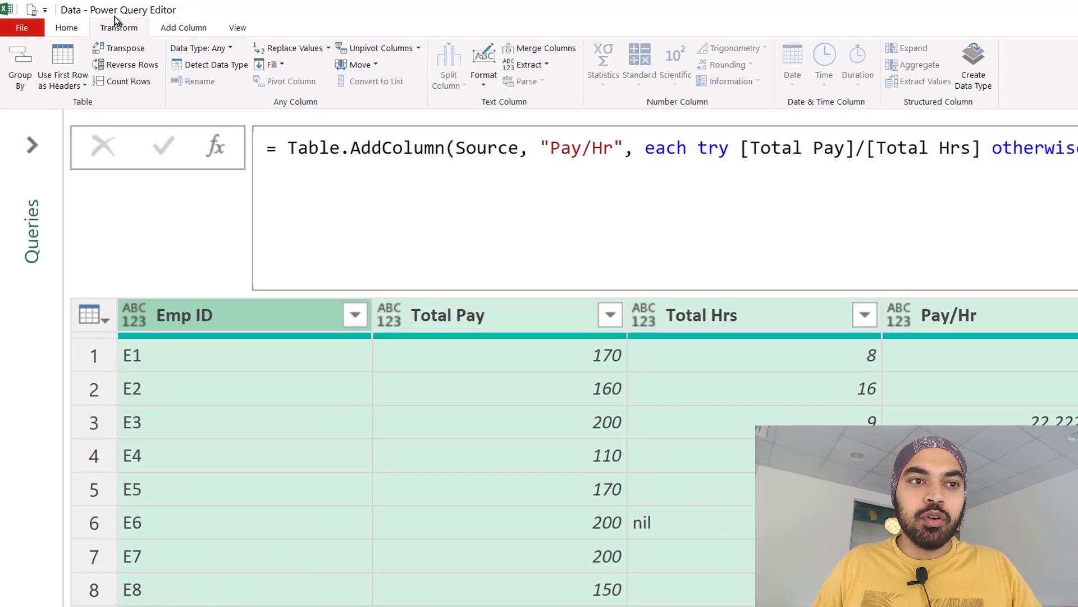
left_click(228, 69)
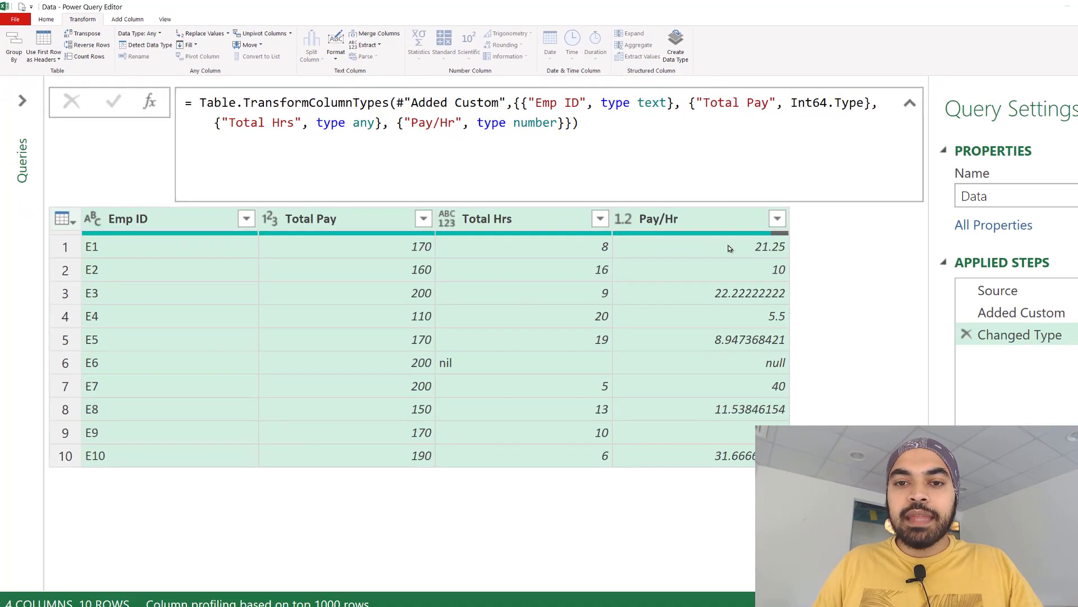
left_click(709, 222)
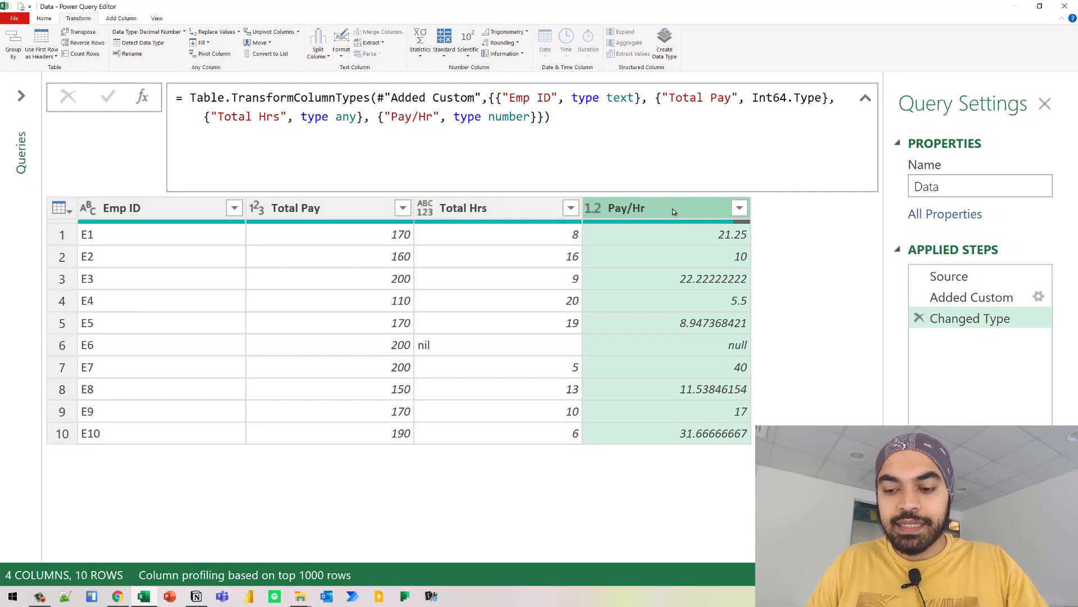
key("Delete")
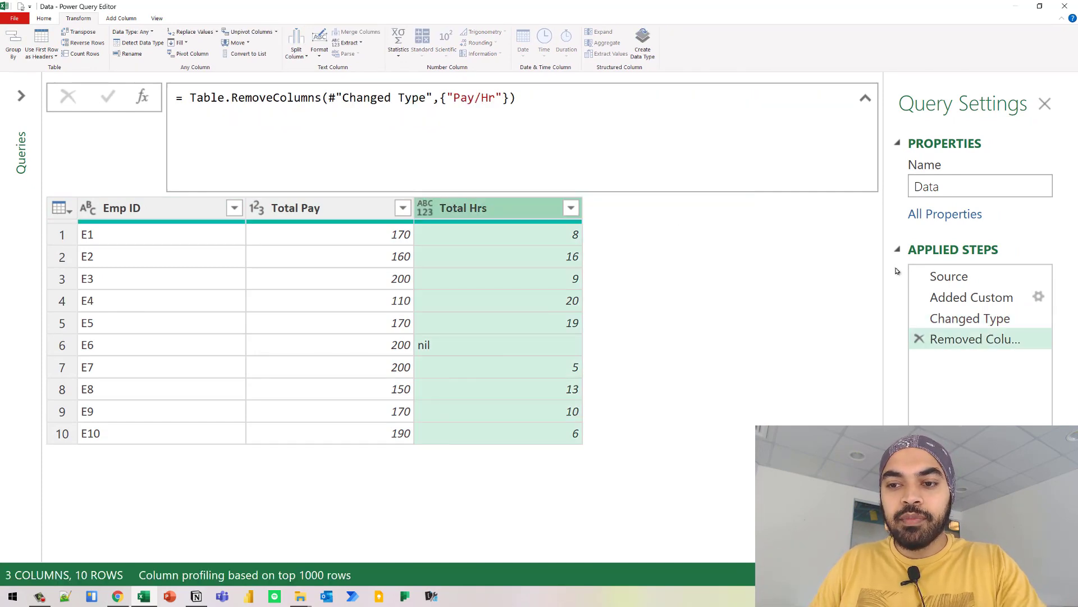
Step: Move the Removed Columns step ahead of Changed Type and check the steps through to the Pay/Hr reference in the Changed Type formula
left_click_drag(969, 344, 983, 307)
left_click(975, 296)
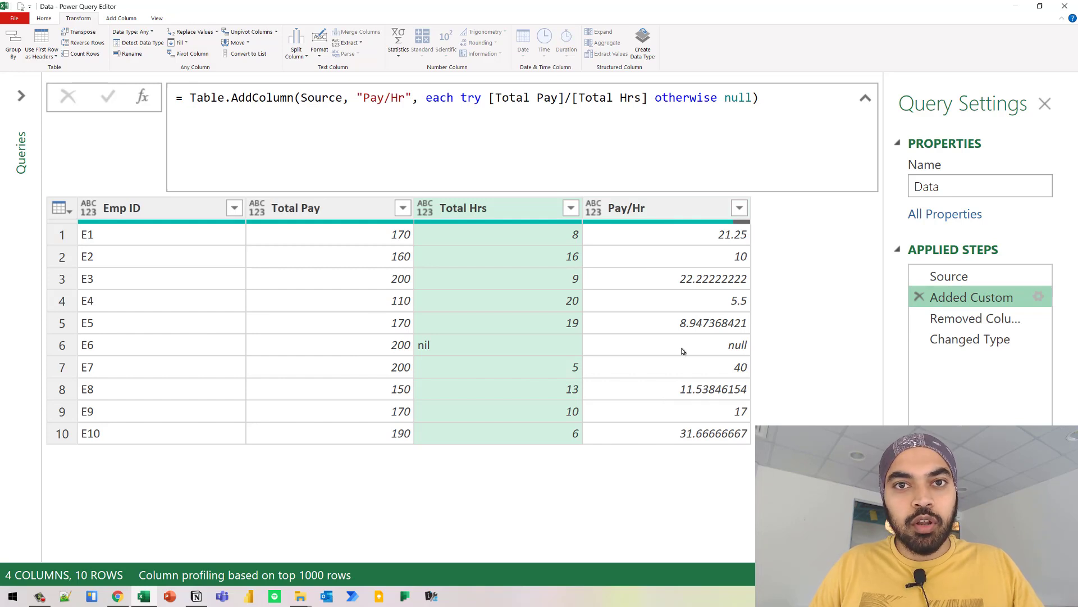
left_click(961, 317)
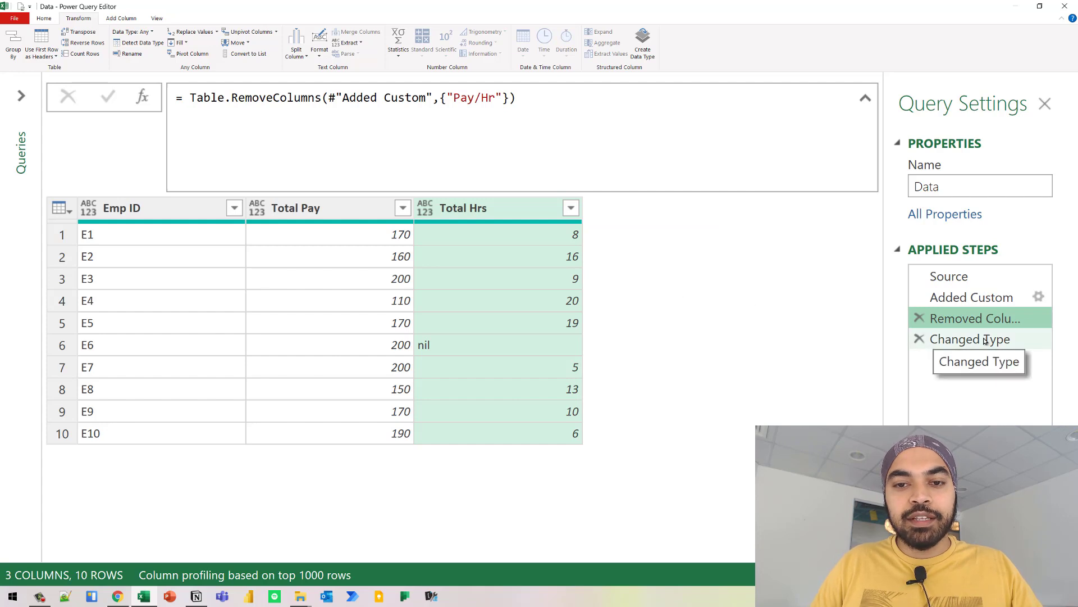
left_click(985, 340)
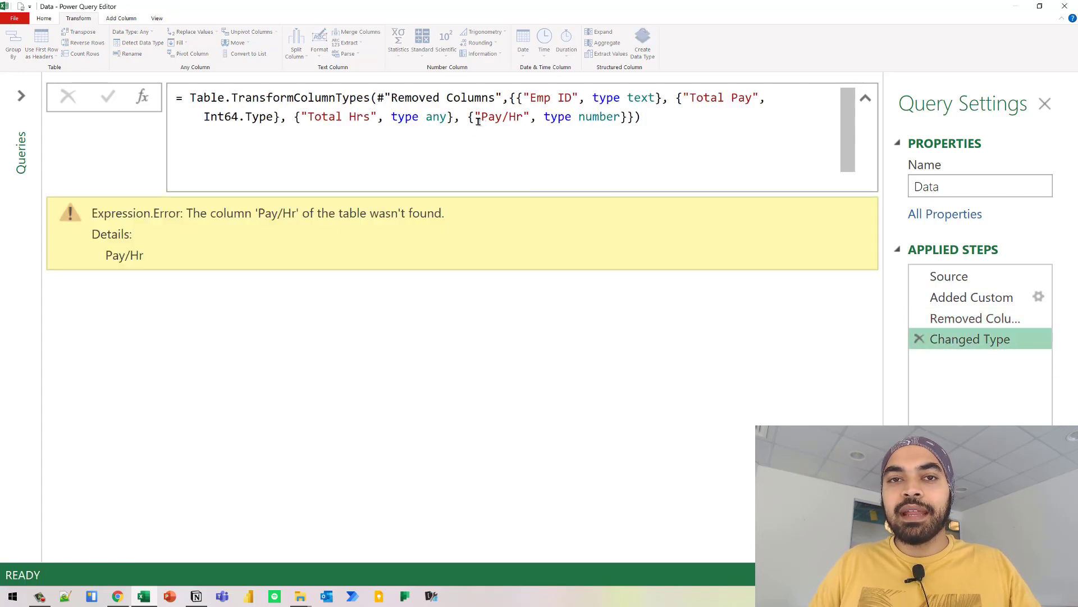
left_click_drag(469, 118, 622, 116)
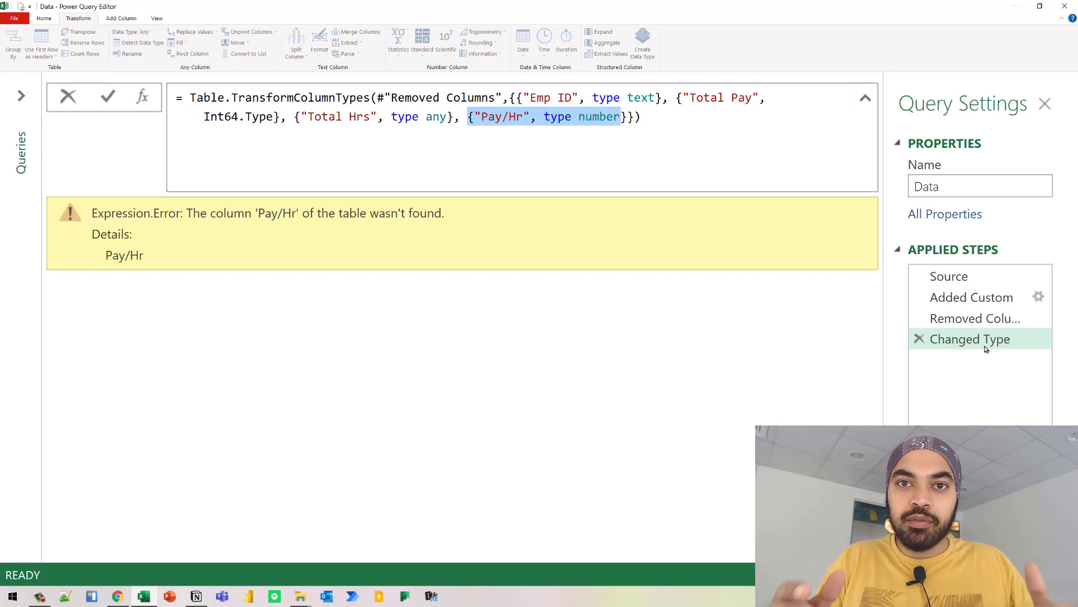
Step: Wrap the Changed Type step's Table.TransformColumnTypes formula in try and otherwise, with #"Removed Columns" as the fallback
left_click(184, 99)
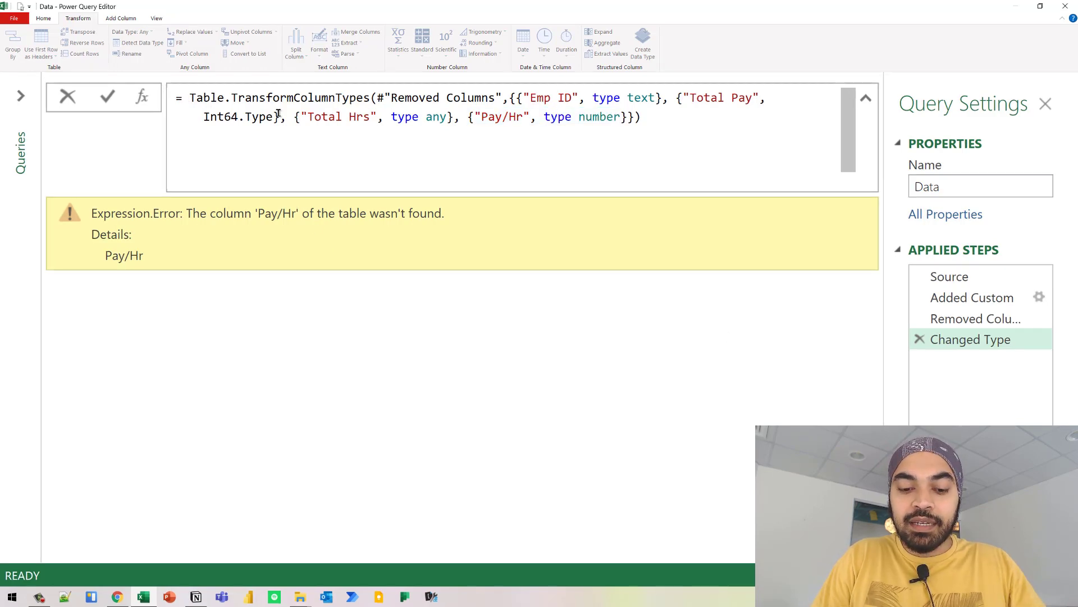
type("try")
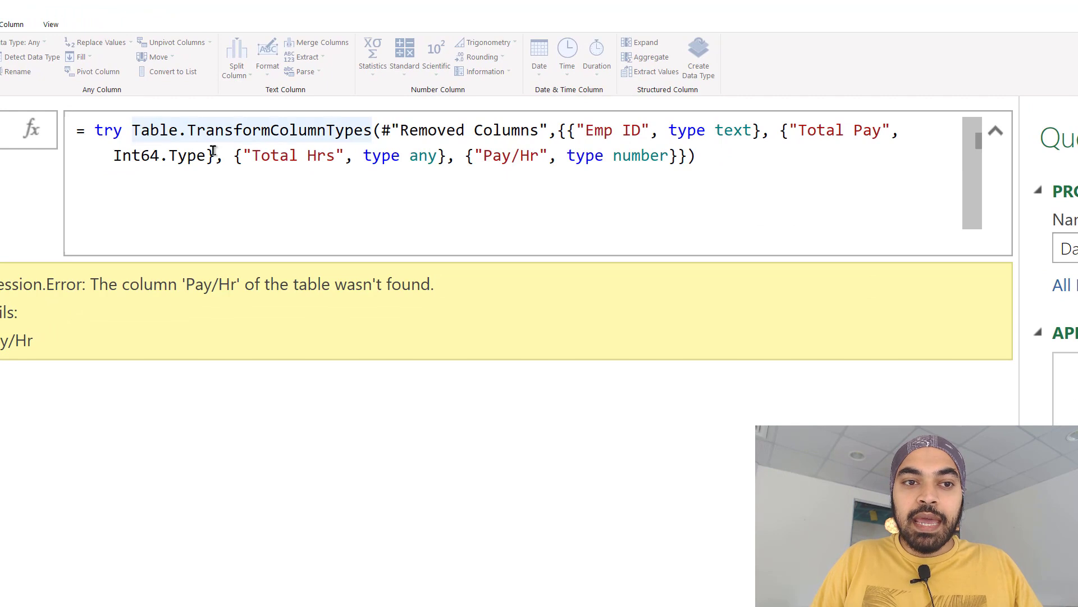
key("ctrl+shift+End")
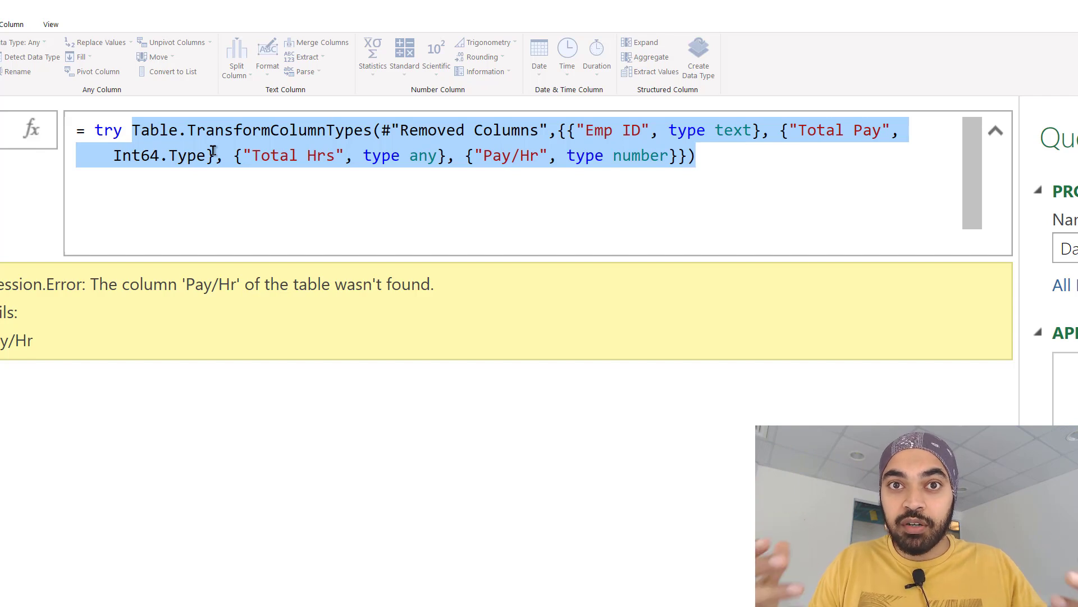
key("End")
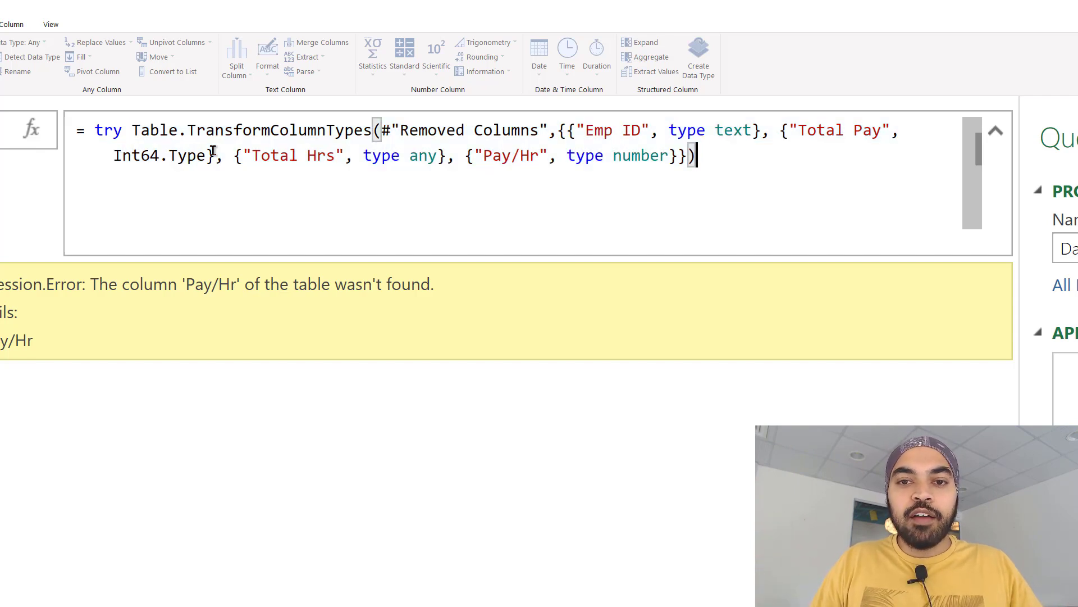
type("otherwise")
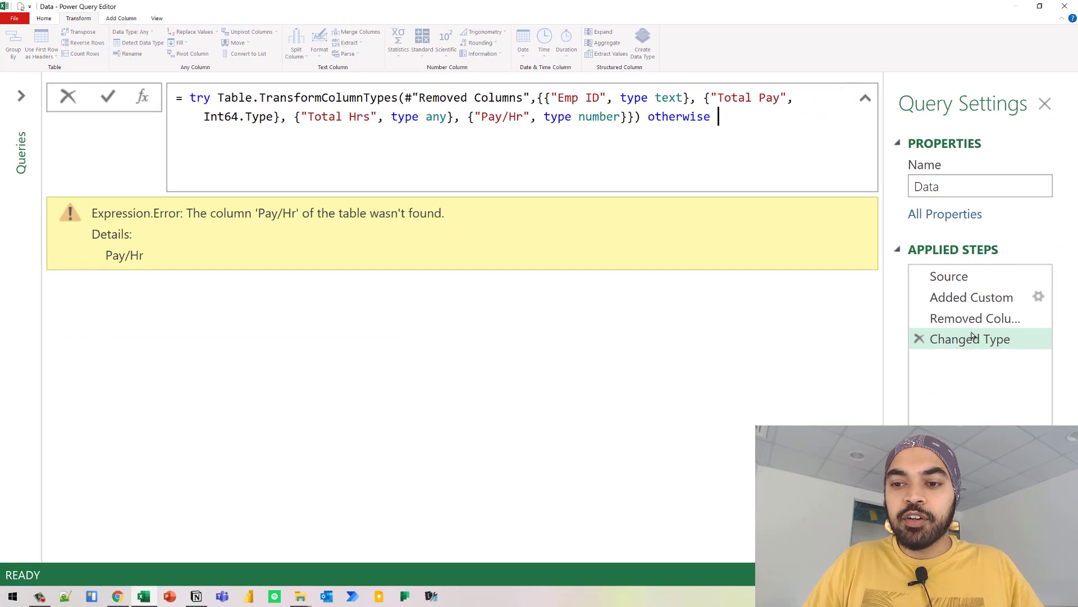
left_click(945, 317)
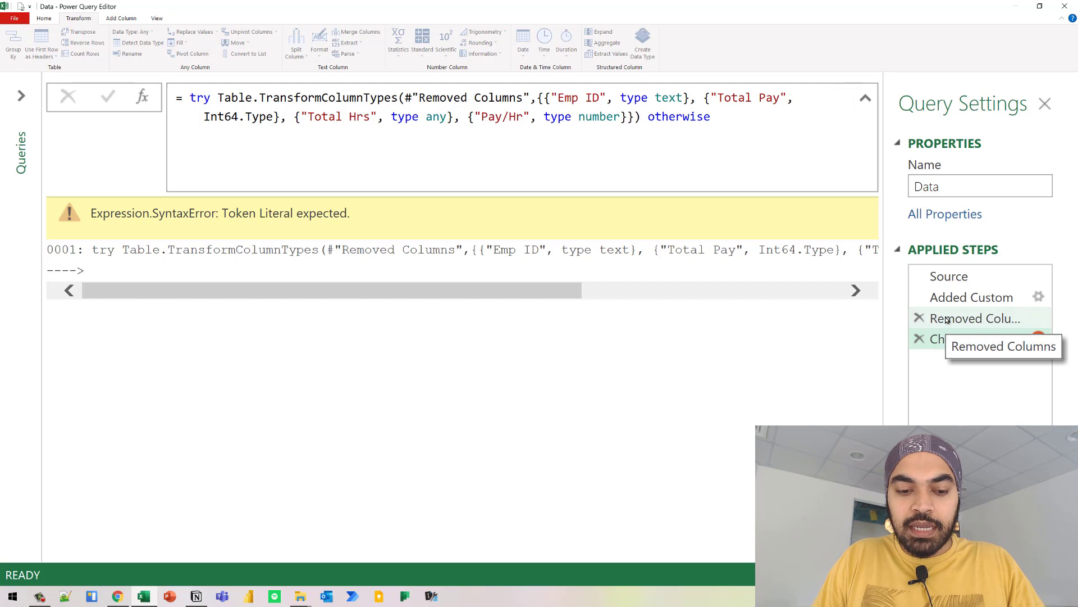
left_click(748, 114)
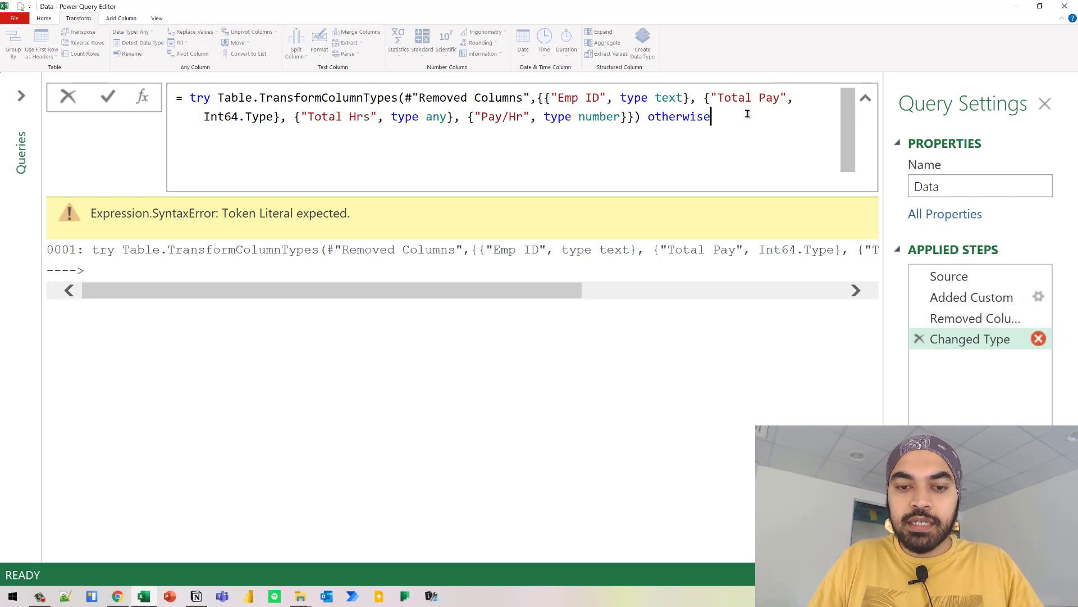
type("#\"Removed Columns")
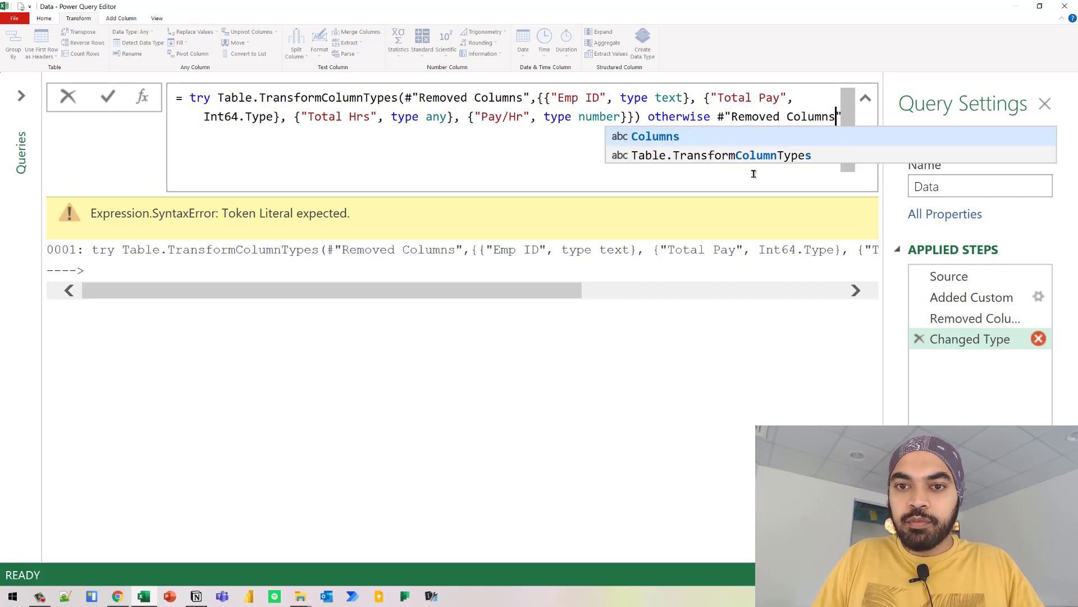
key("Return")
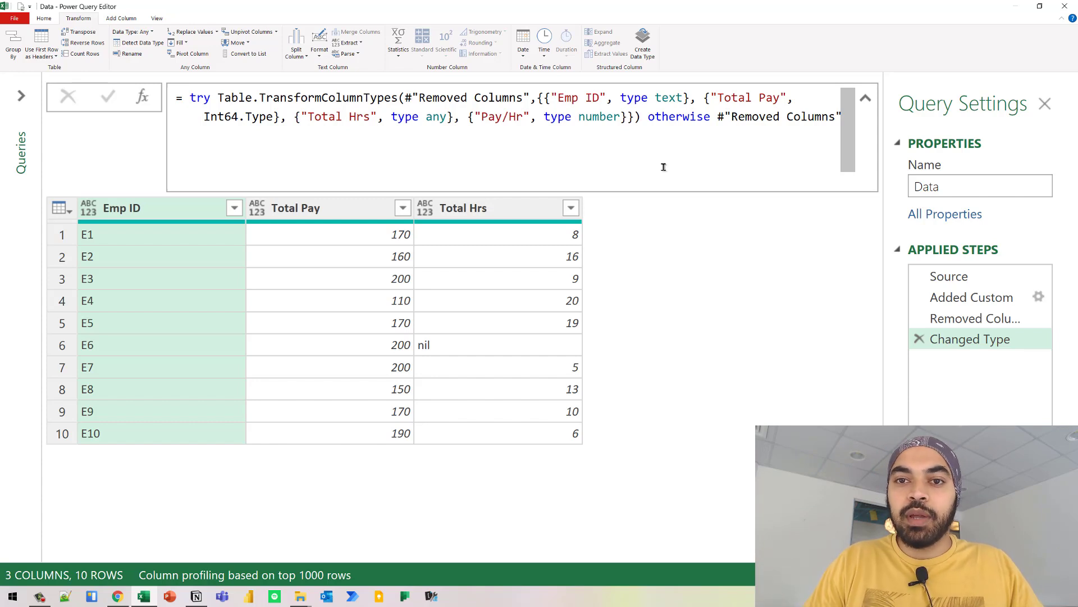
left_click_drag(718, 117, 847, 127)
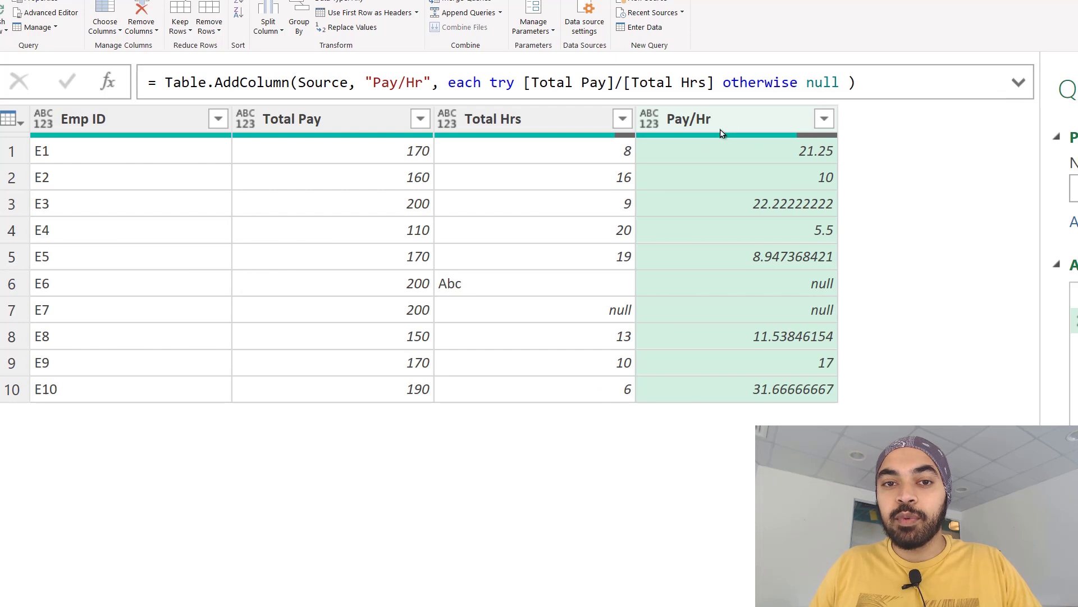
Step: Remove otherwise null from the Pay/Hr column formula, keeping only try [Total Pay]/[Total Hrs], and apply it
left_click(502, 83)
left_click_drag(491, 82, 715, 83)
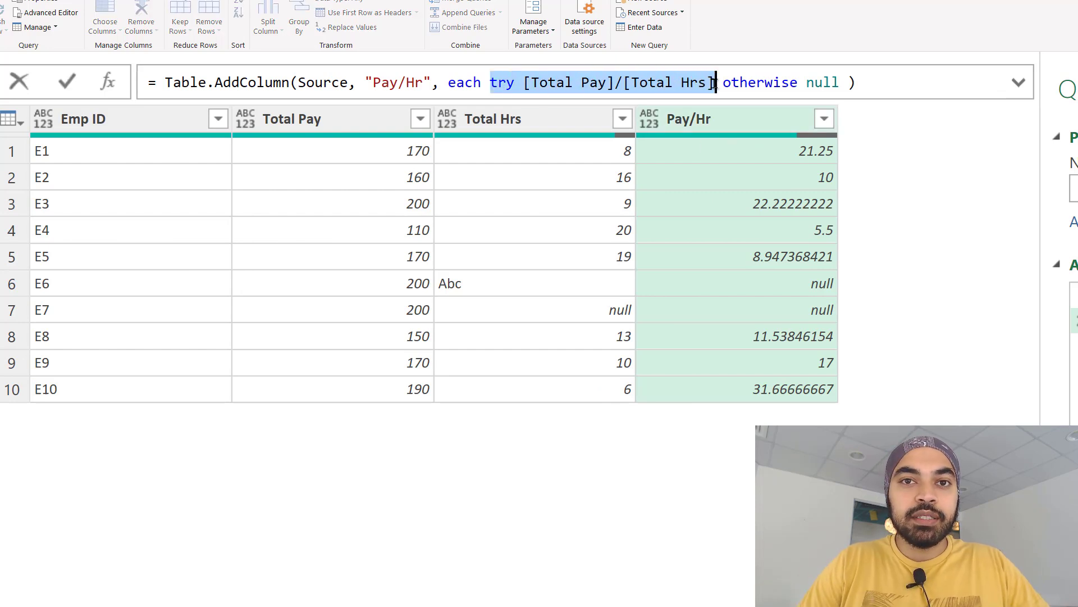
right_click(716, 83)
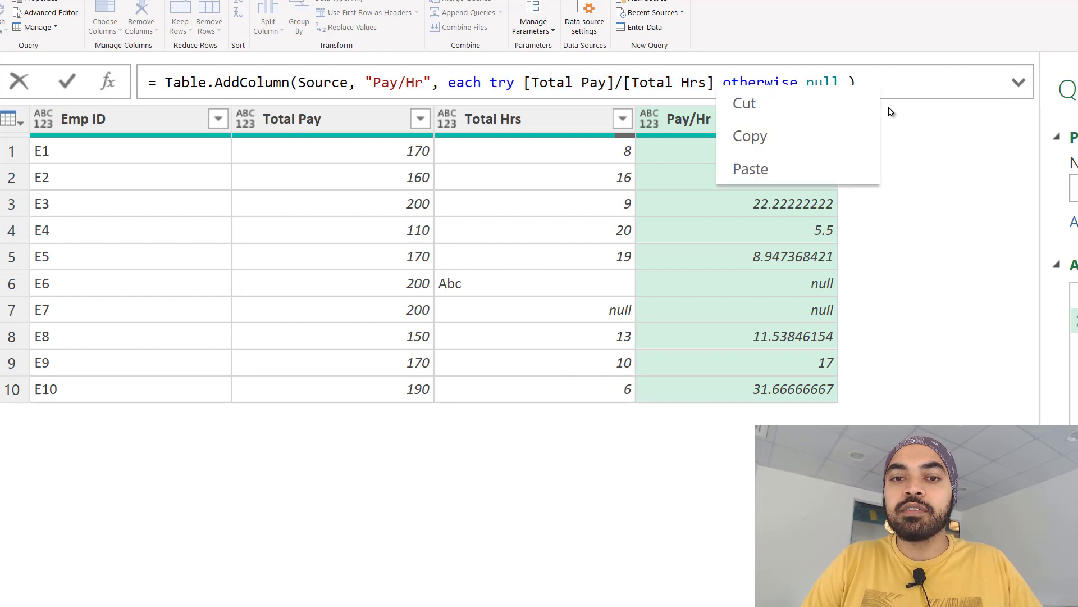
left_click(886, 78)
key("Left")
key("ctrl+shift+Left")
key("ctrl+shift+Left")
key("ctrl+shift+Left")
key("shift+Right")
key("BackSpace")
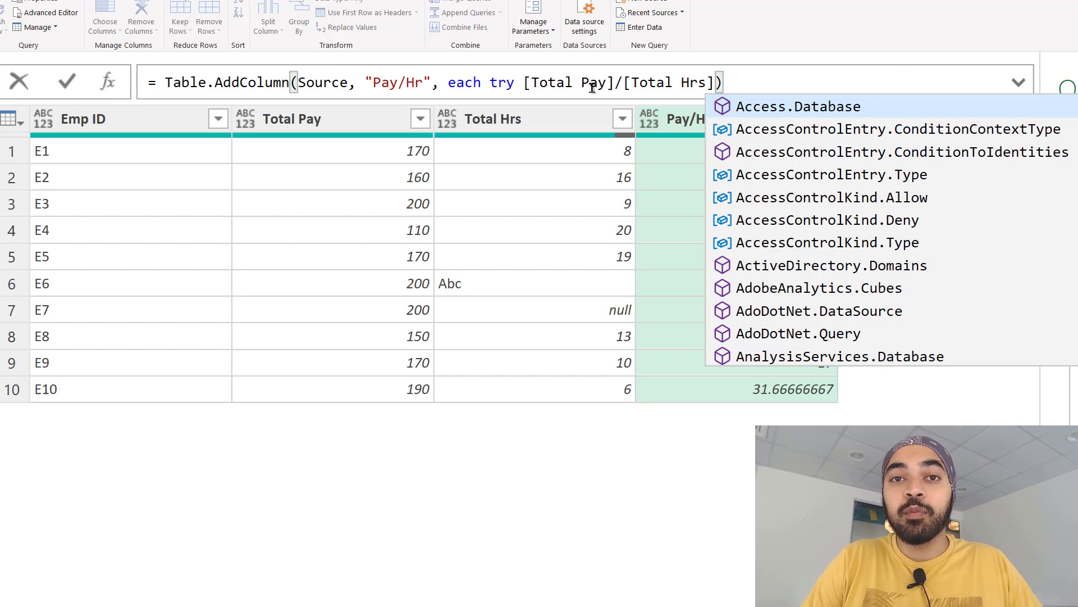
left_click(751, 82)
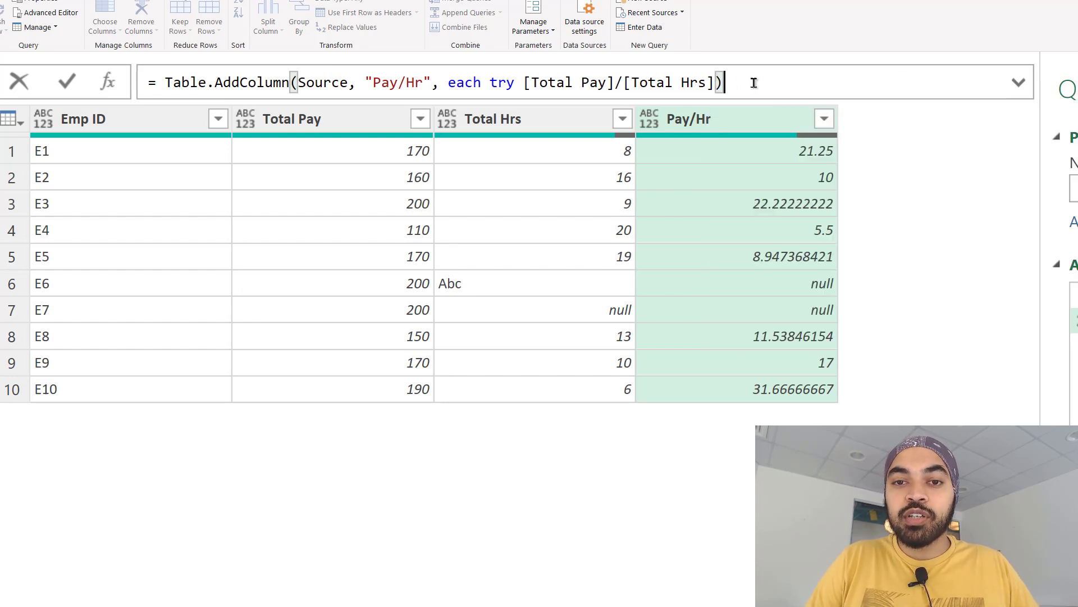
key("Return")
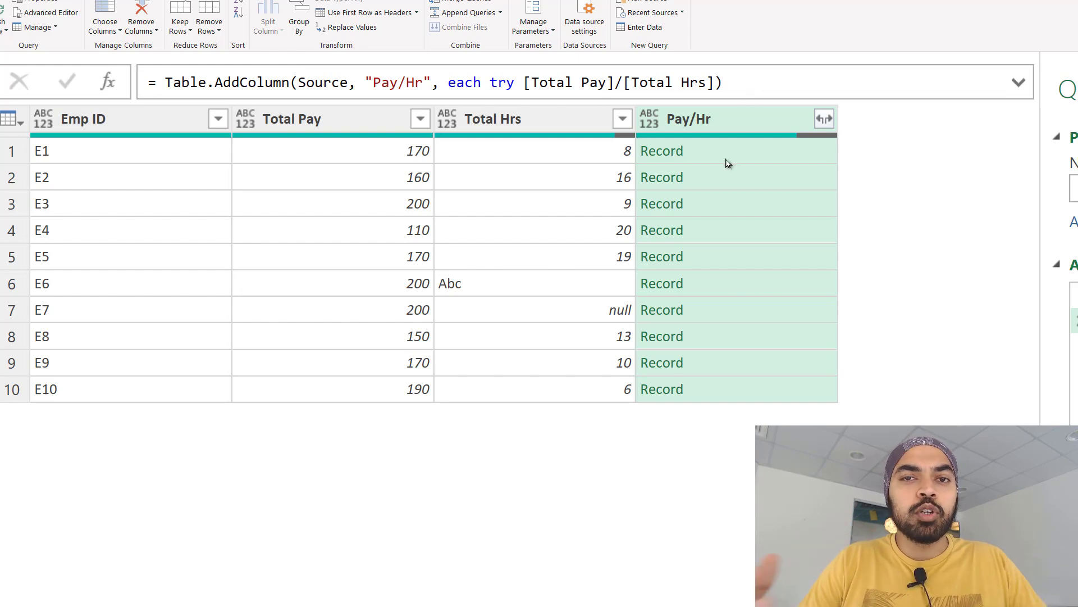
Step: Expand the Pay/Hr records into HasError, Value and Error without a column name prefix, and check row 6's Value
left_click(824, 119)
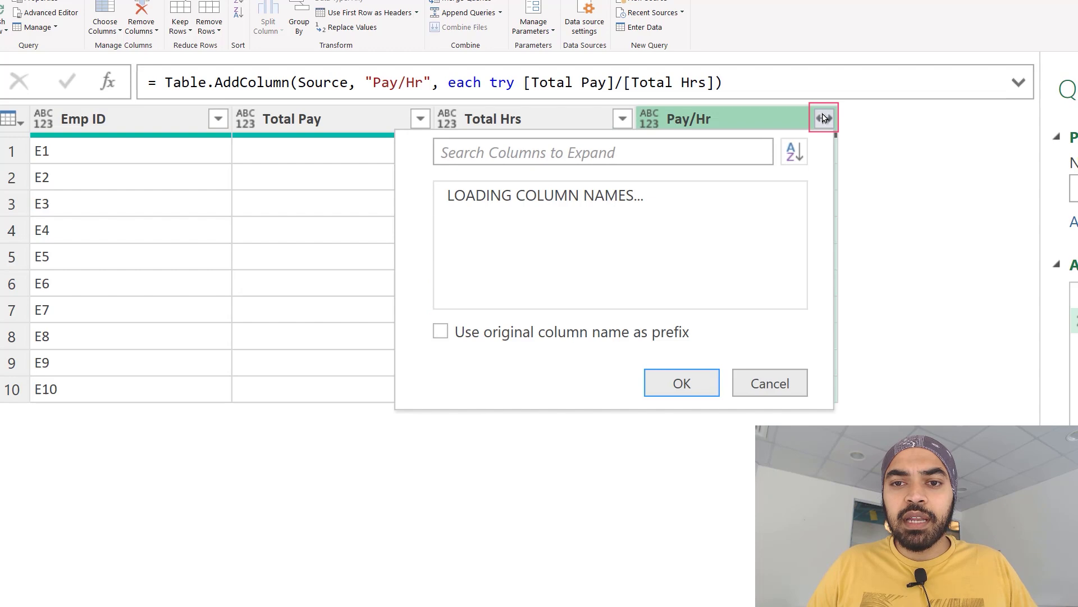
left_click(768, 374)
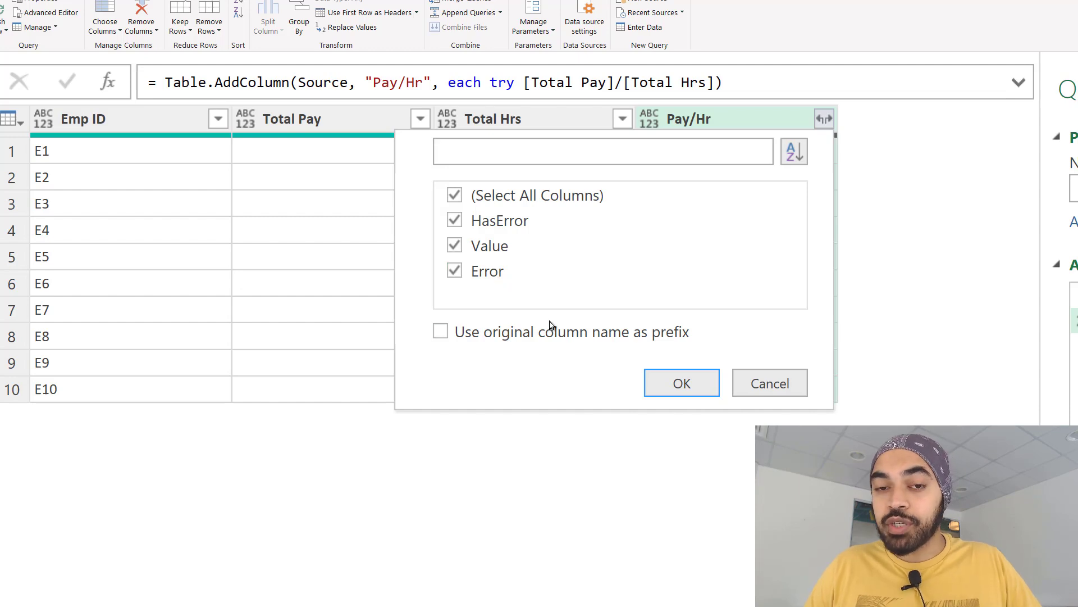
left_click(684, 383)
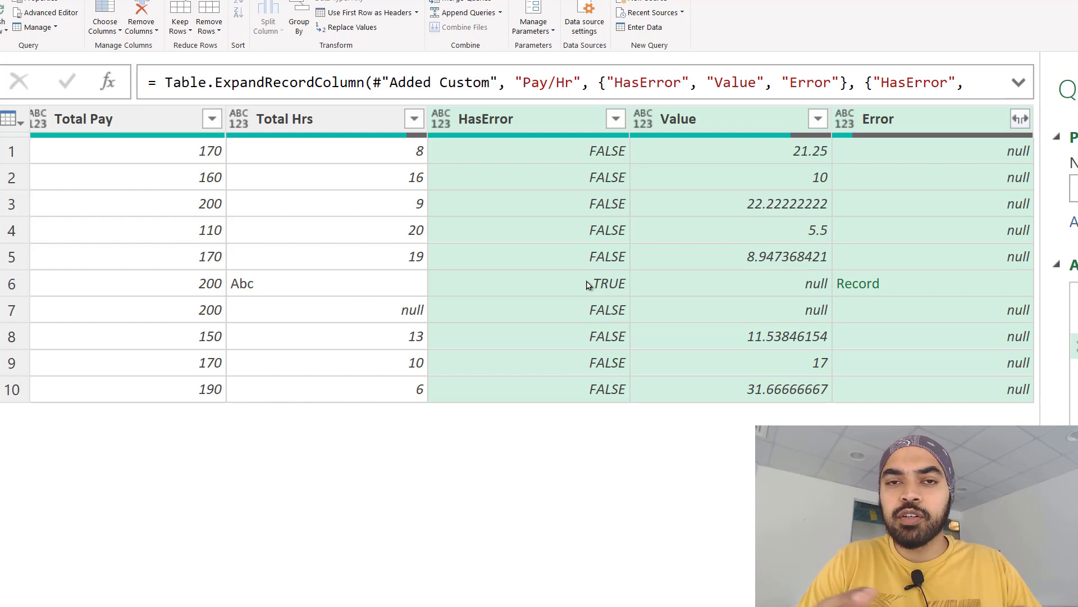
left_click(744, 292)
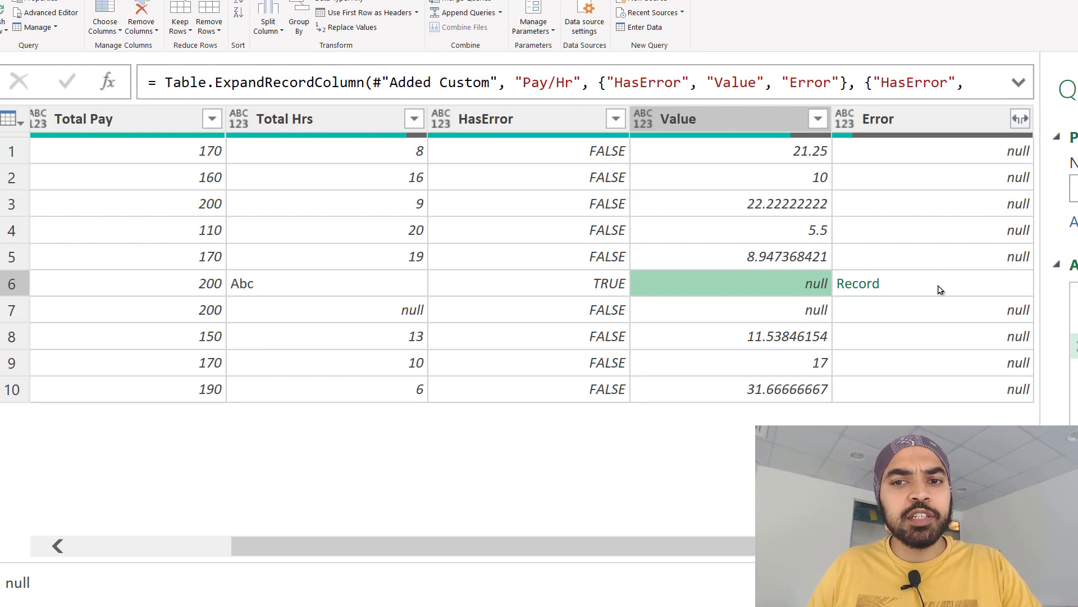
Step: Expand the Error records into Reason, Message and Detail without a prefix, and read the Reason and Message of row 6
left_click(1021, 119)
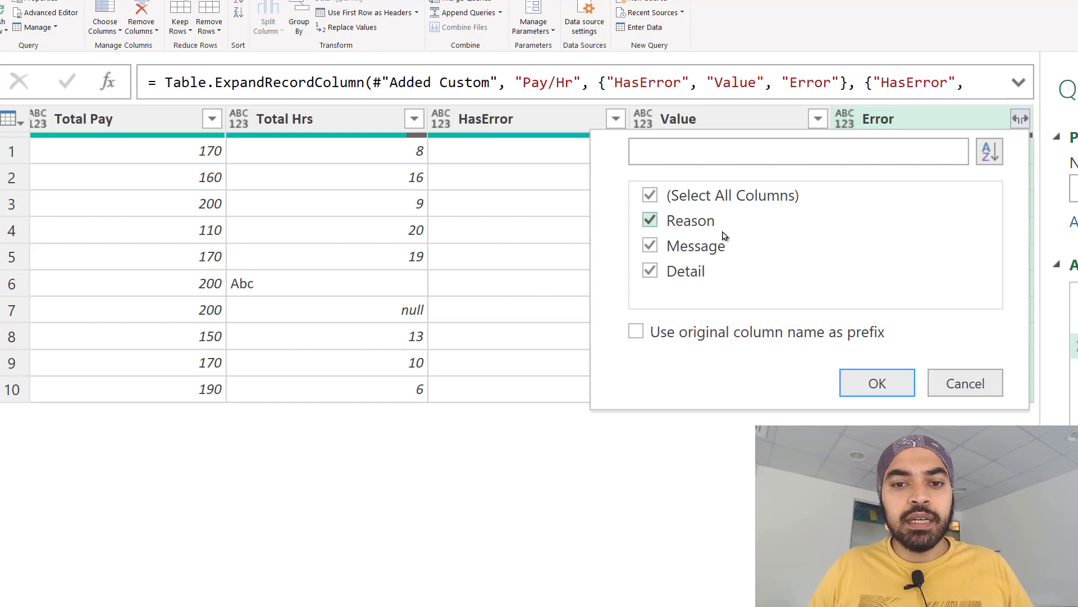
left_click(869, 382)
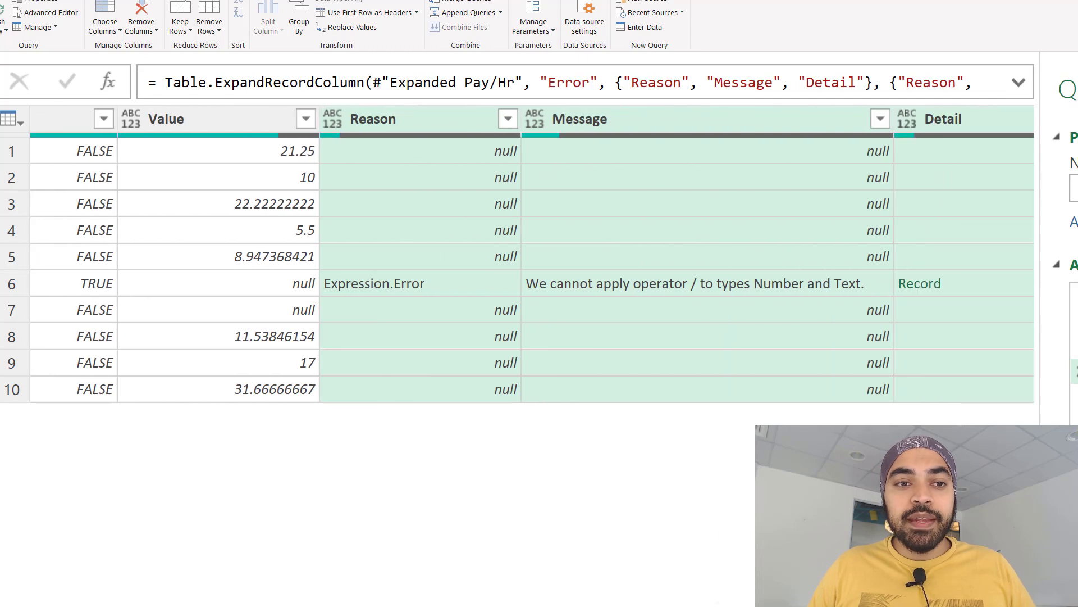
left_click(425, 287)
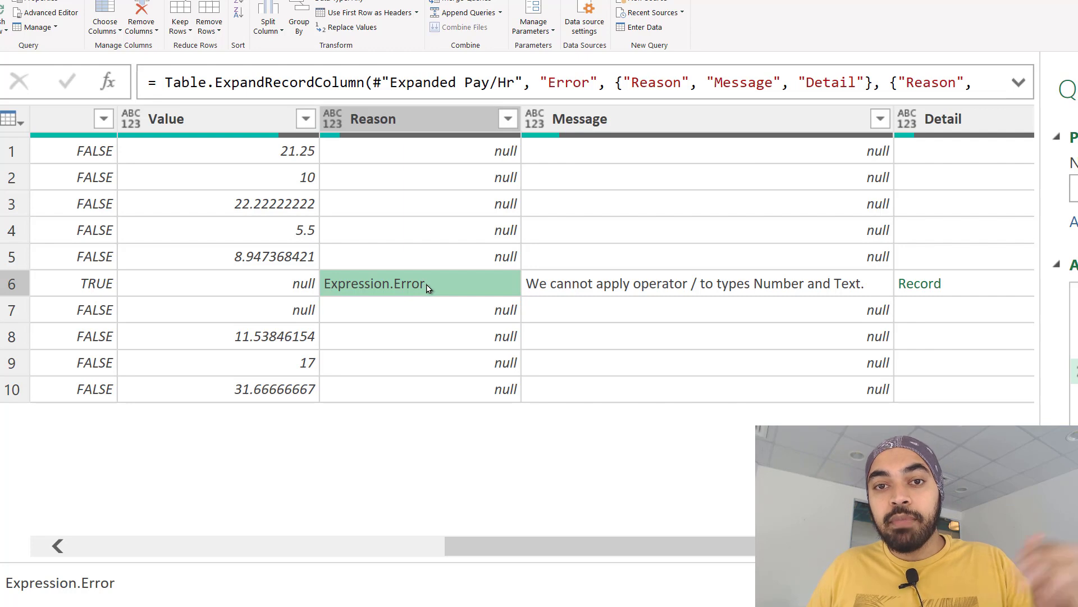
left_click(623, 289)
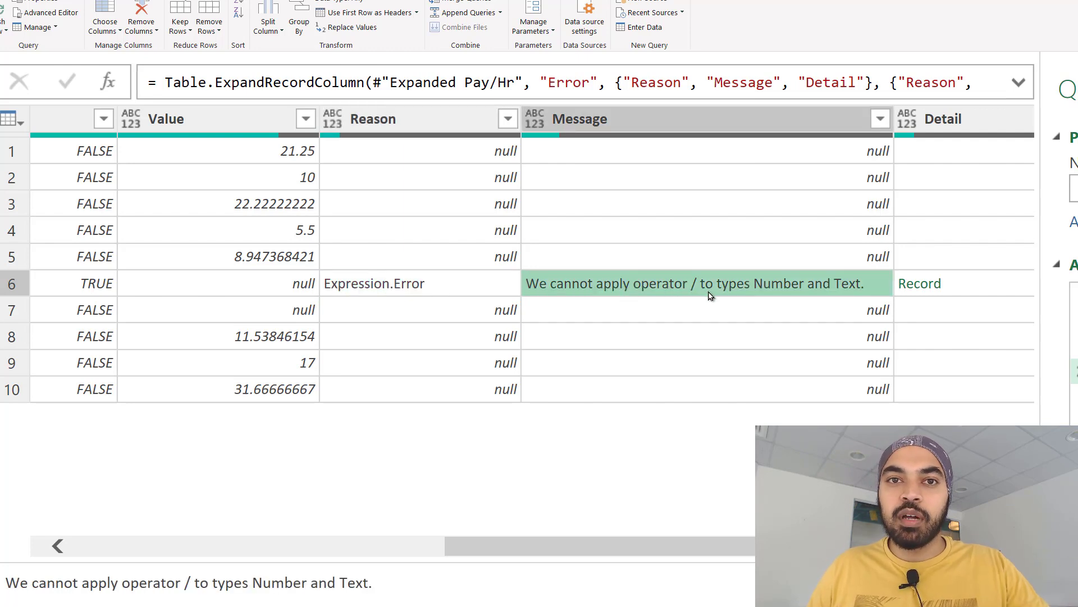
Step: Expand the Detail records into Operator, Left and Right, and close and load the query to the worksheet
scroll(907, 390, "right", 2)
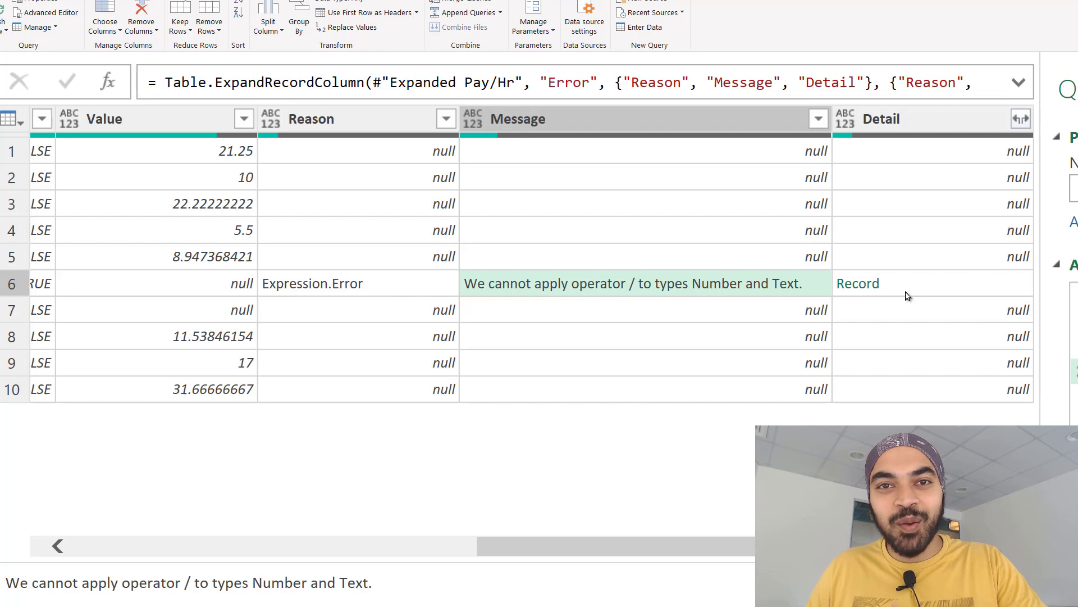
left_click(1018, 125)
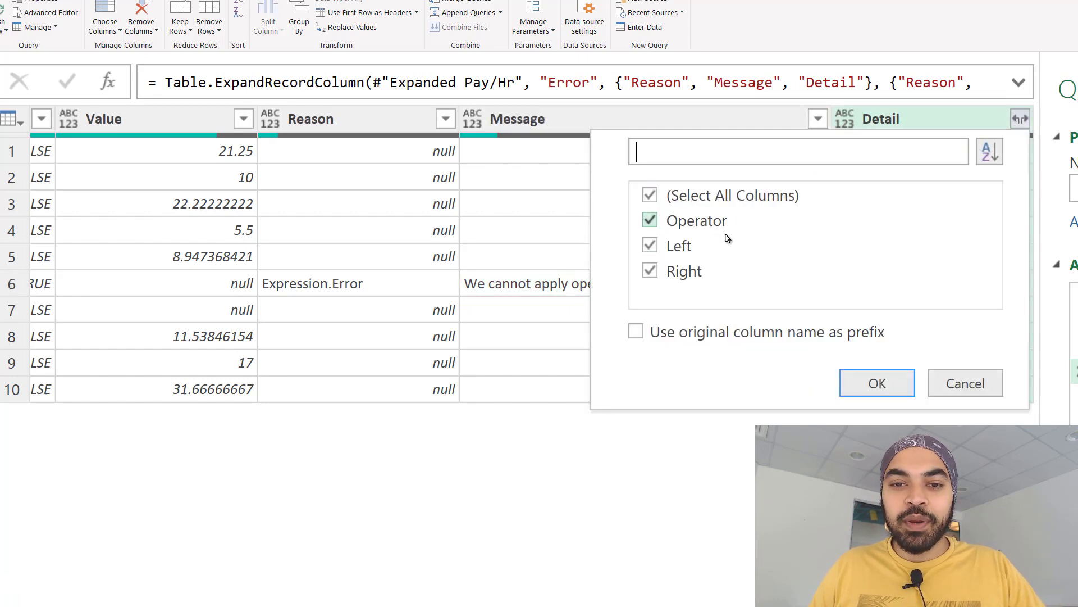
left_click(877, 383)
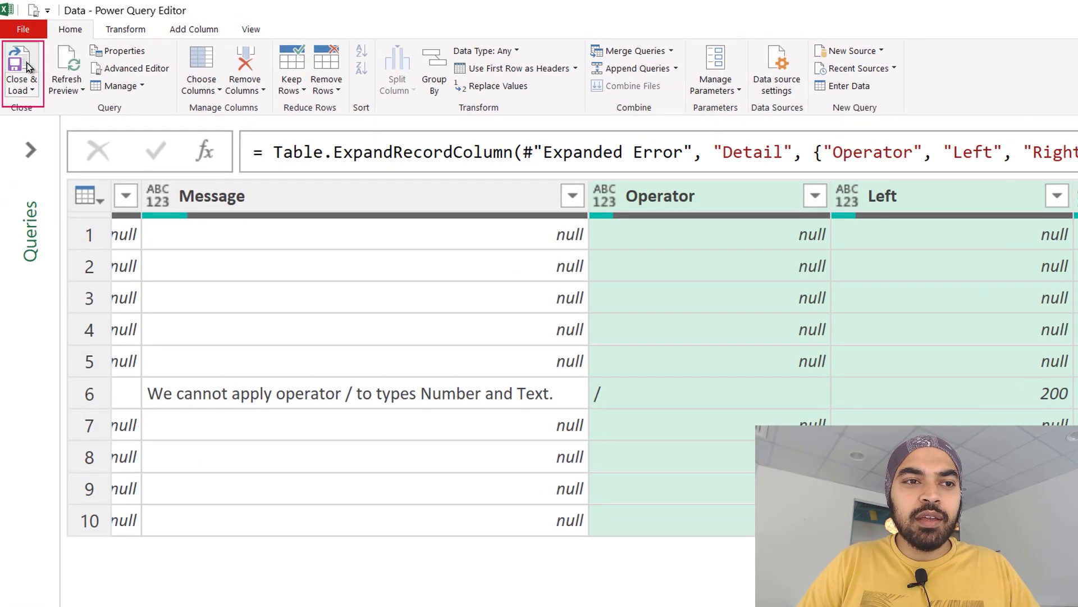
left_click(26, 67)
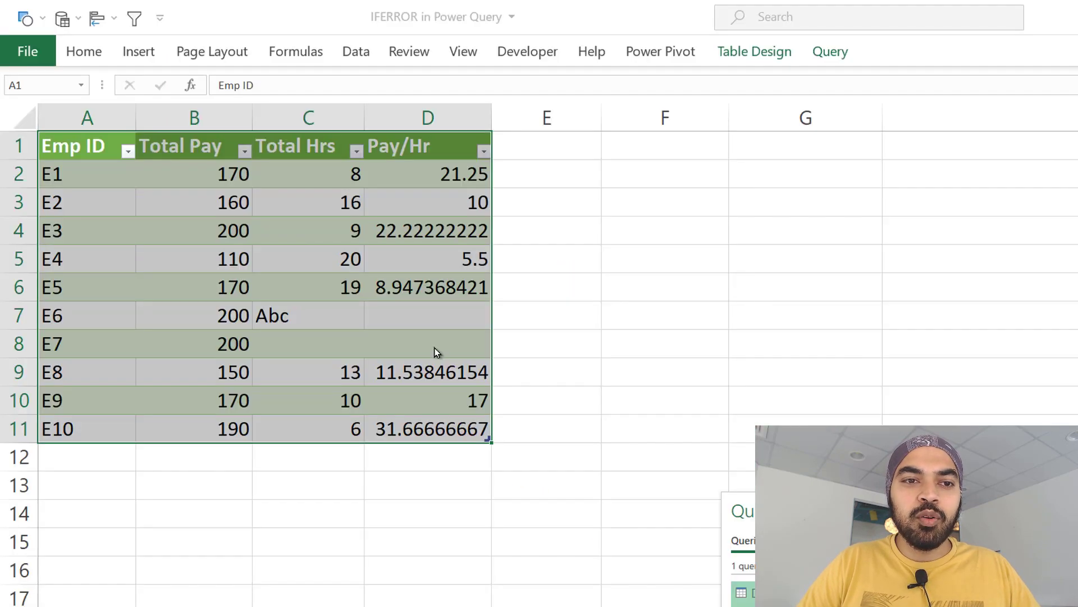
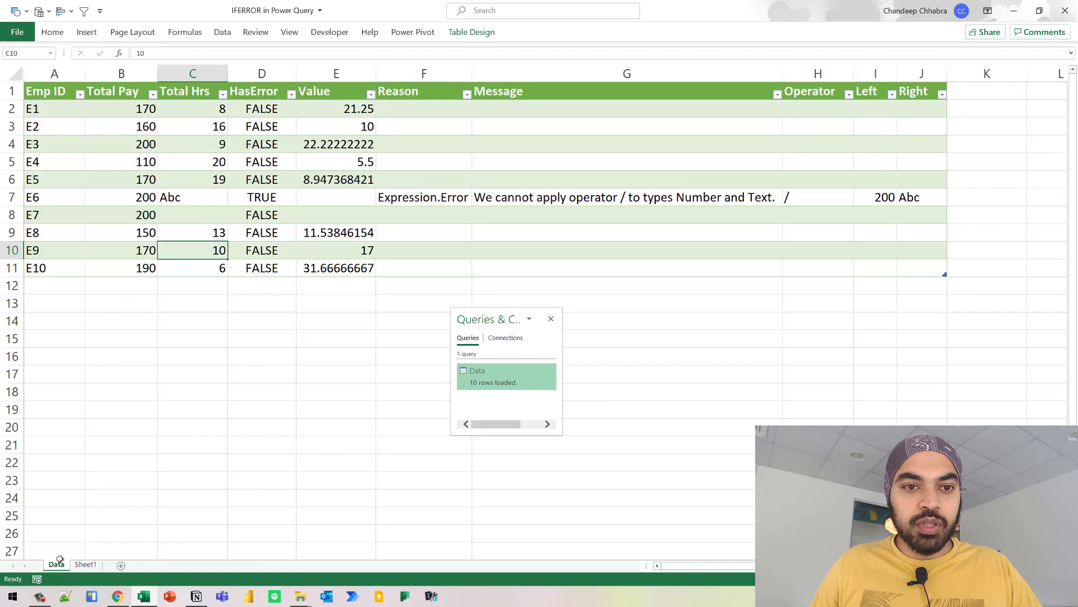
Step: Refresh the loaded table on the Data sheet and check the E7 row from Total Hrs through Reason
left_click(293, 179)
right_click(293, 179)
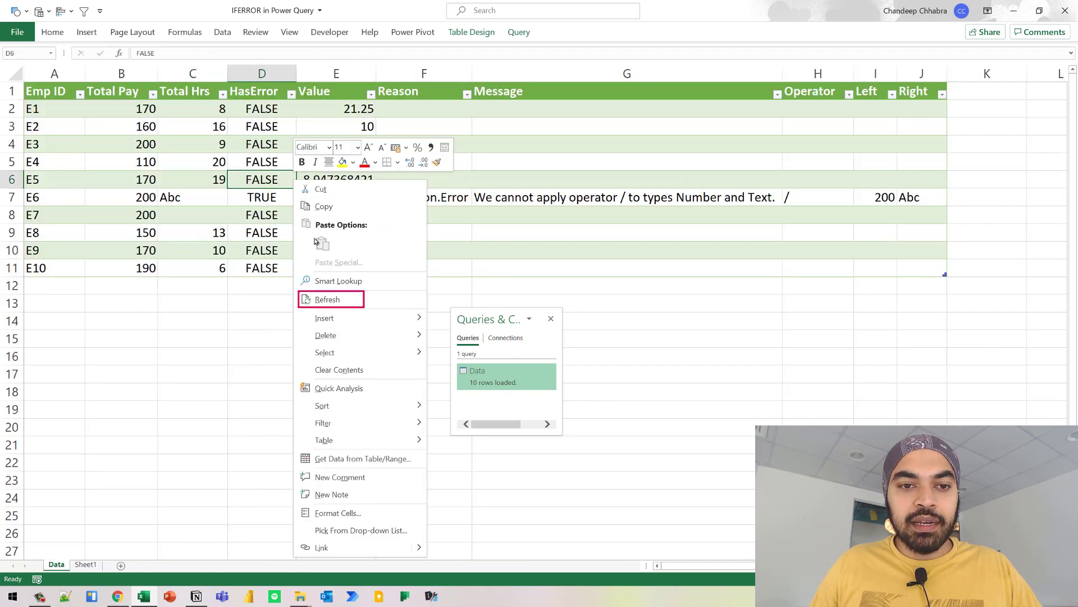
left_click(319, 301)
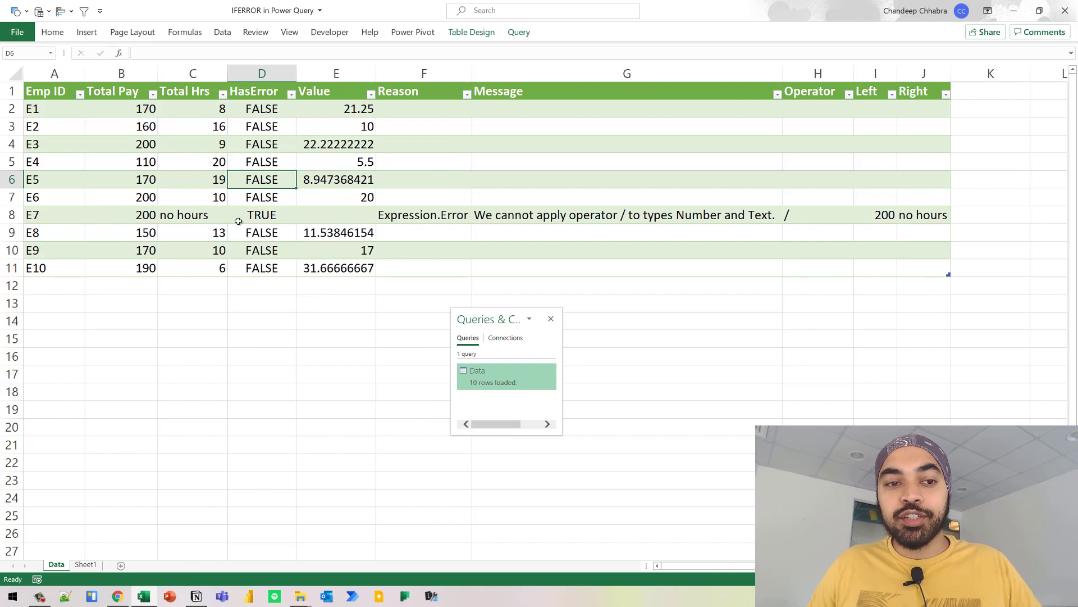
left_click(196, 218)
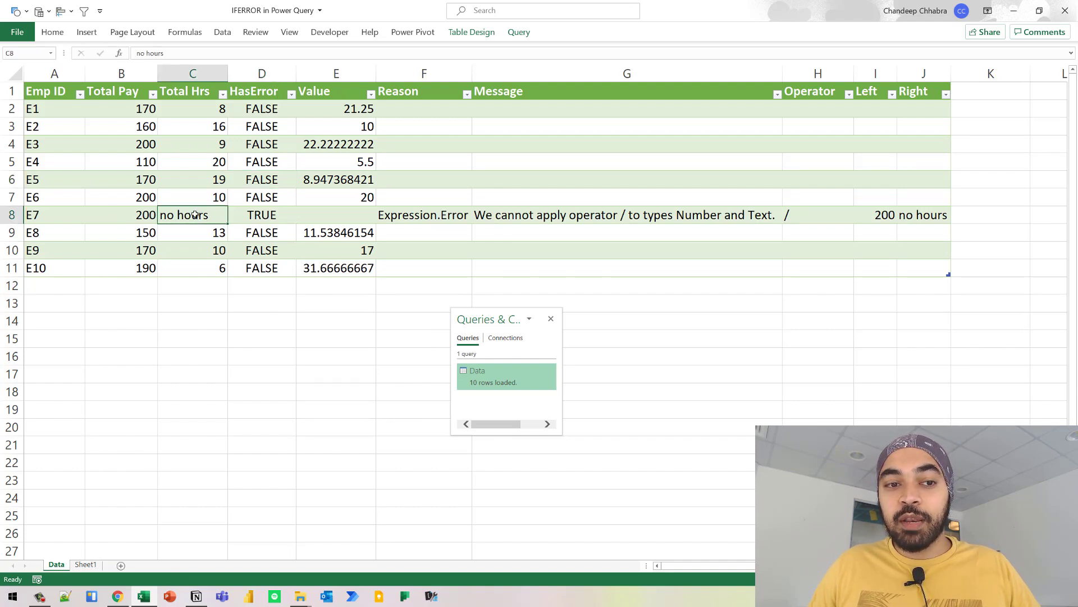
left_click(268, 217)
left_click(367, 218)
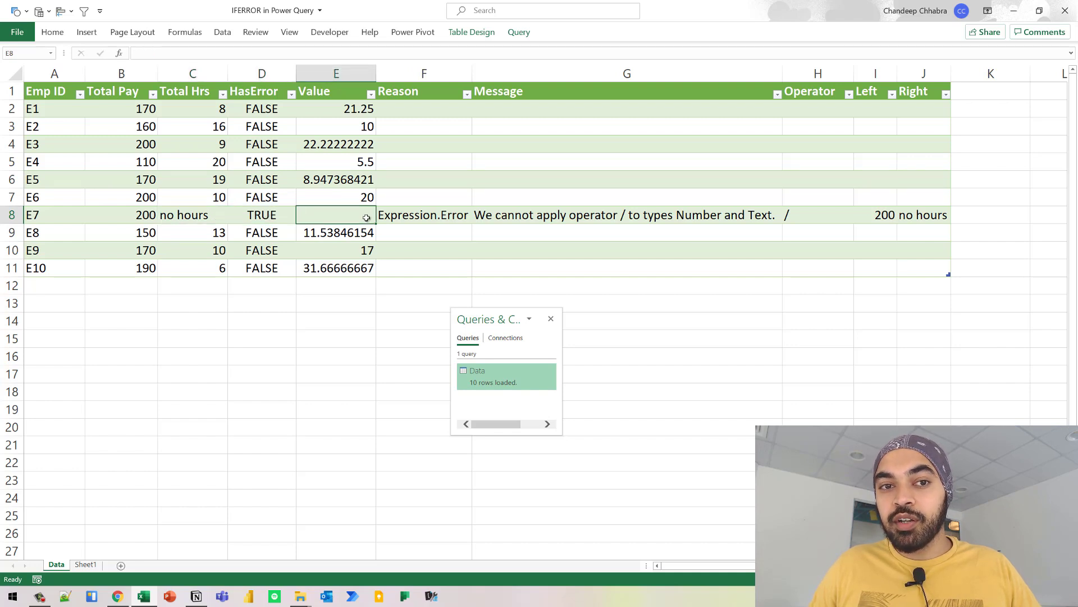
left_click(427, 221)
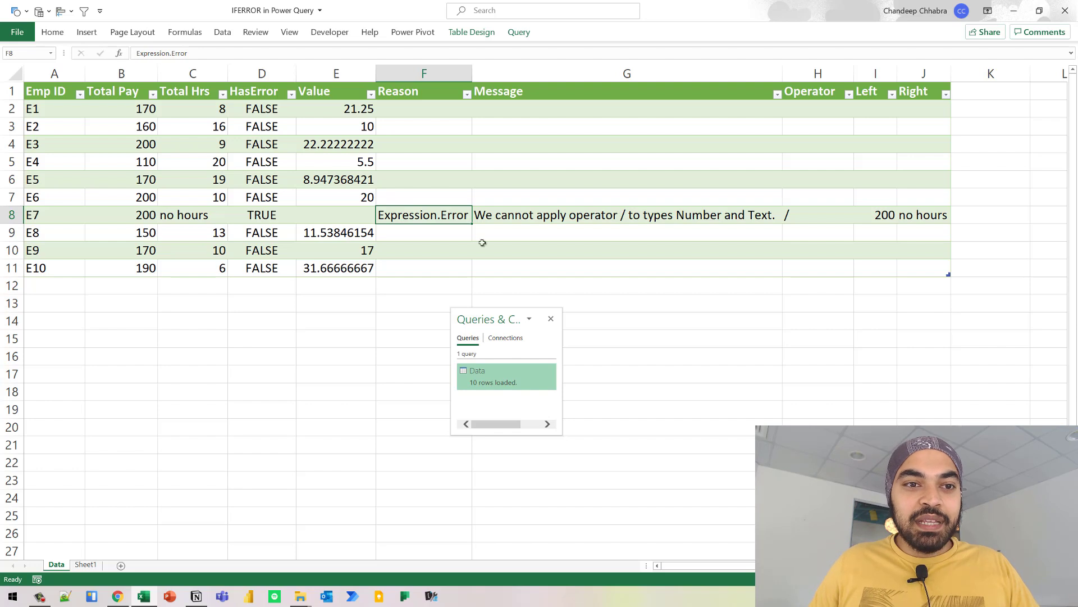
Step: Rename the Total Hrs header of the source table on Sheet1 to Hours and highlight that column
left_click(85, 564)
left_click(315, 119)
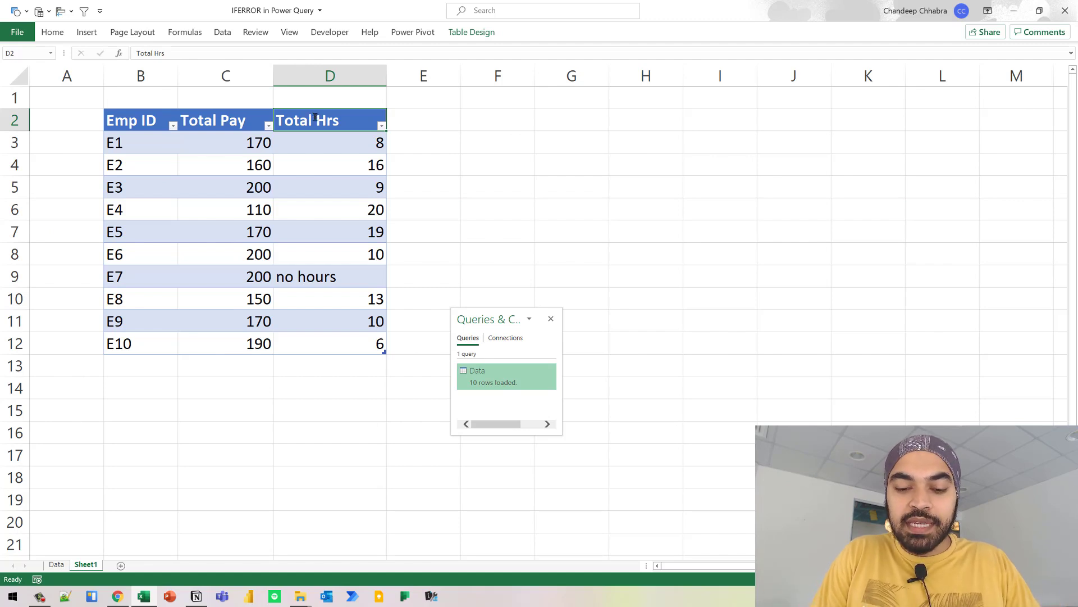
type("Hours")
key("ctrl+Return")
key("Down")
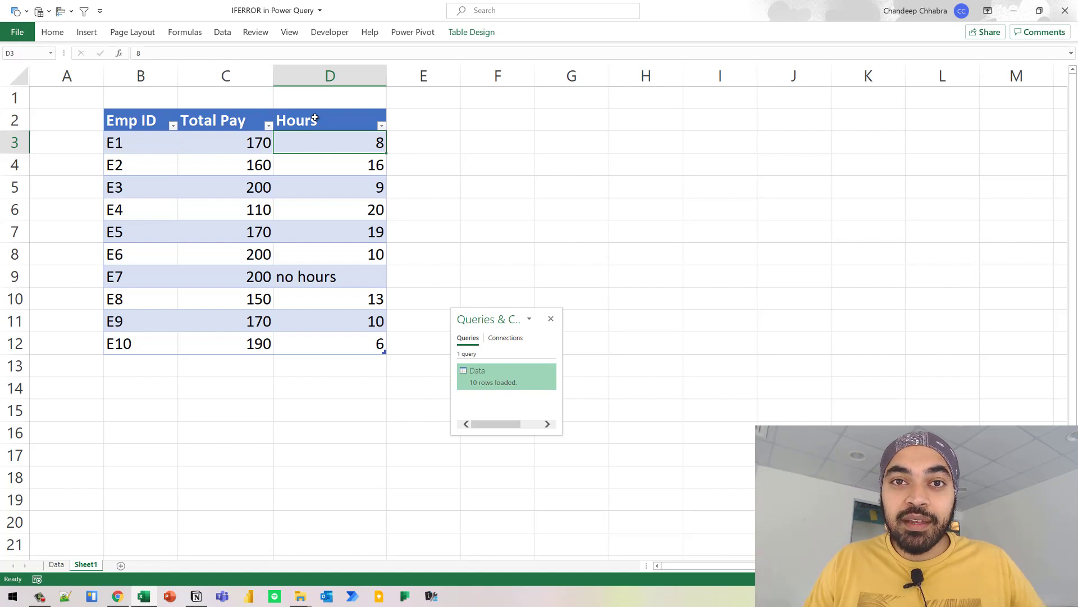
left_click_drag(345, 120, 337, 266)
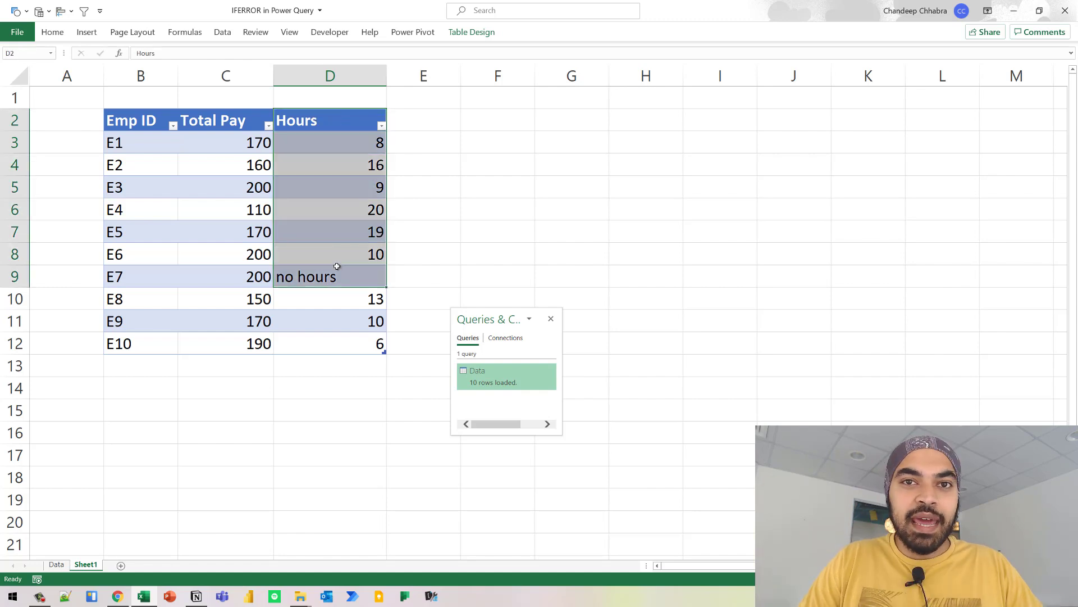
Step: Refresh the loaded table on the Data sheet again and review its HasError, Reason and Message columns
left_click(56, 564)
left_click(352, 145)
right_click(352, 145)
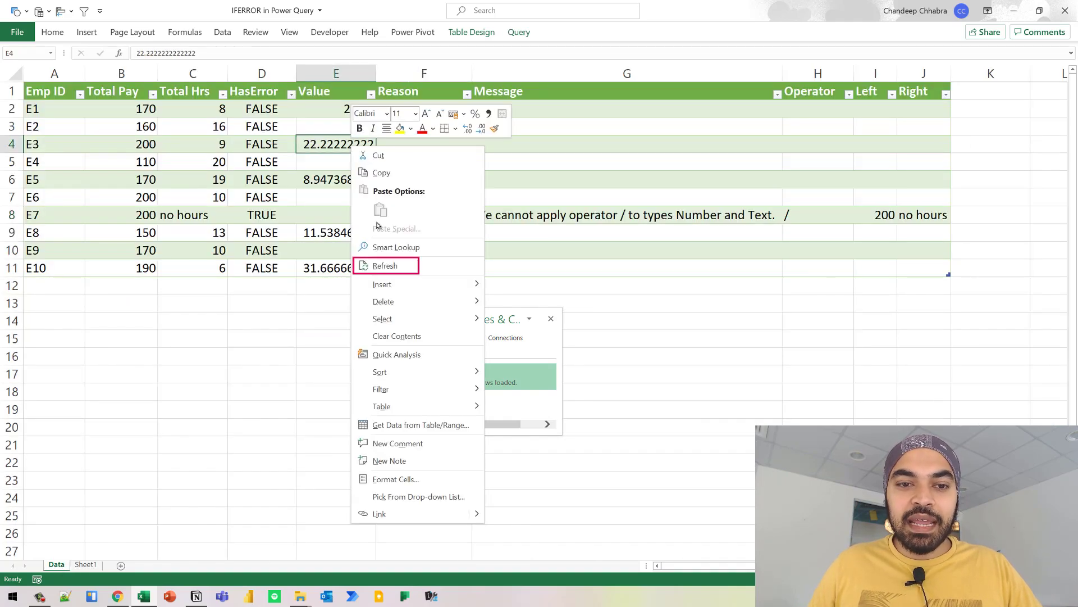
left_click(385, 265)
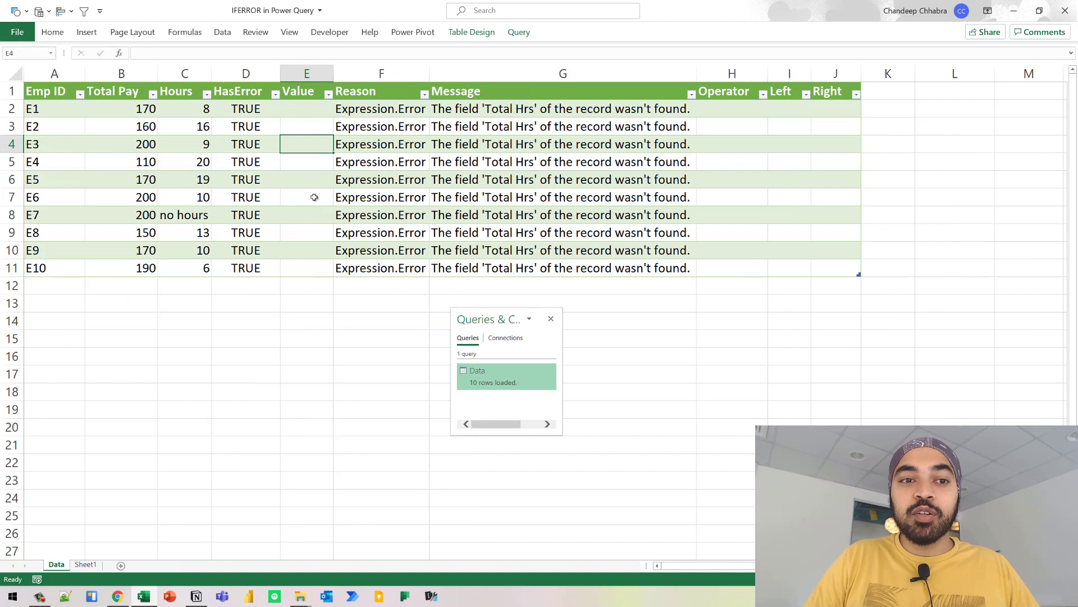
left_click_drag(253, 109, 251, 269)
left_click_drag(387, 108, 378, 218)
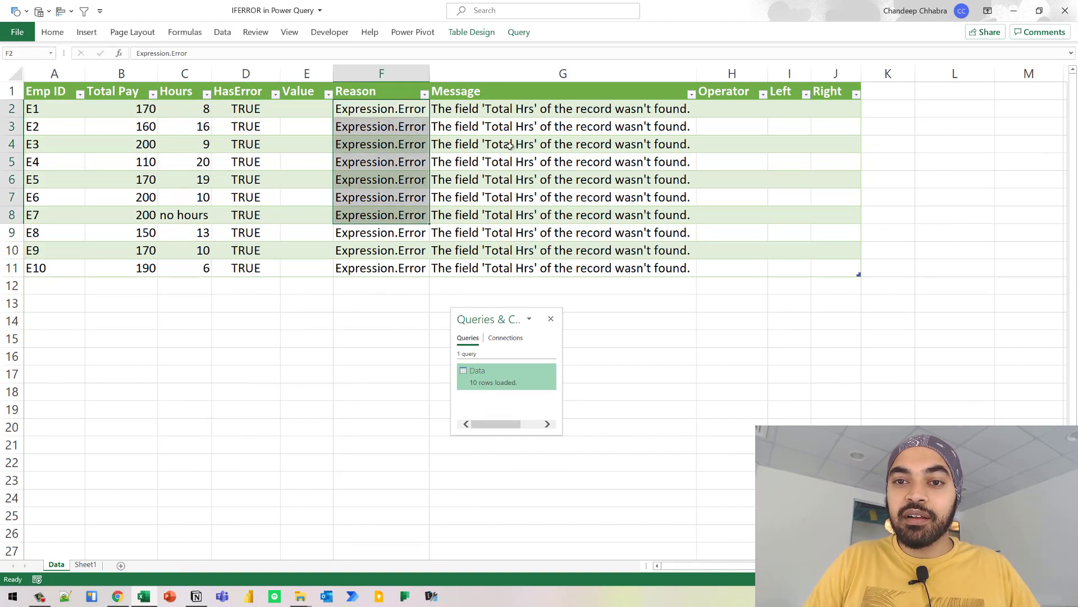
left_click_drag(554, 112, 551, 207)
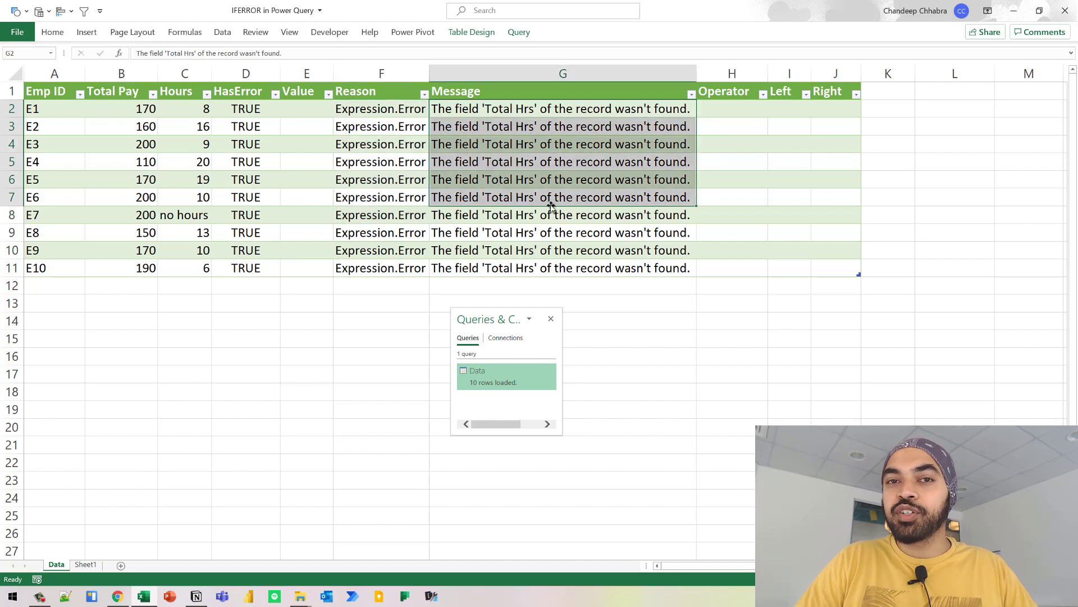